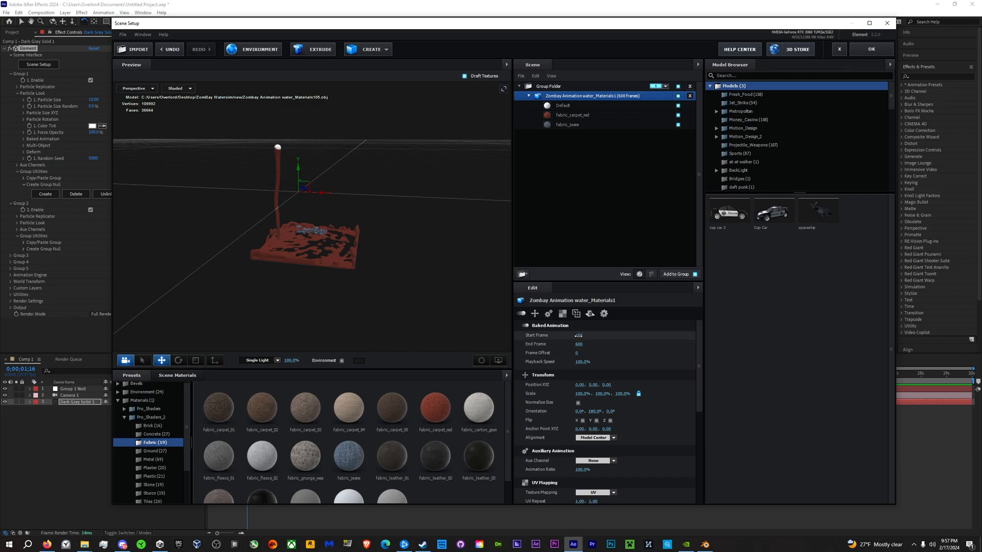
left_click(542, 311)
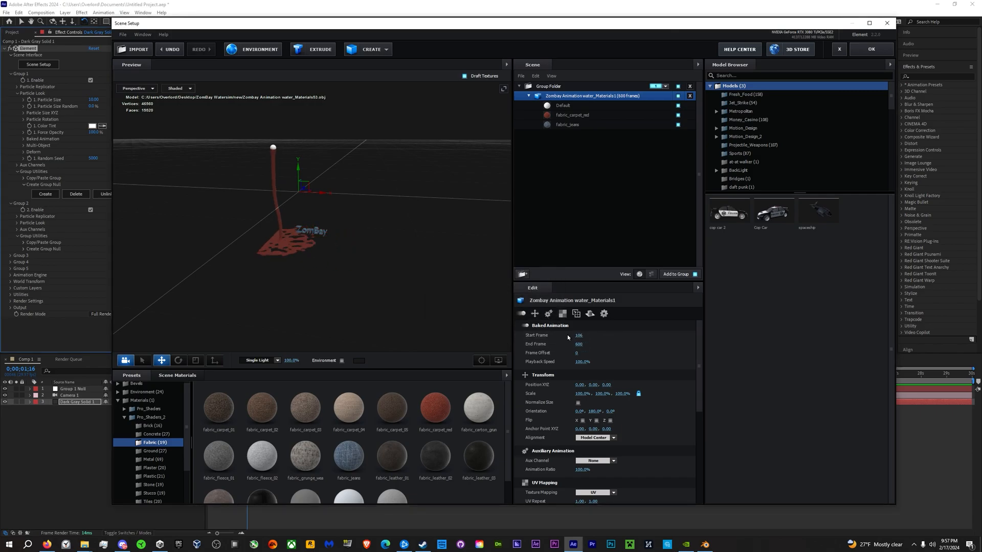
left_click(541, 311)
left_click(298, 381)
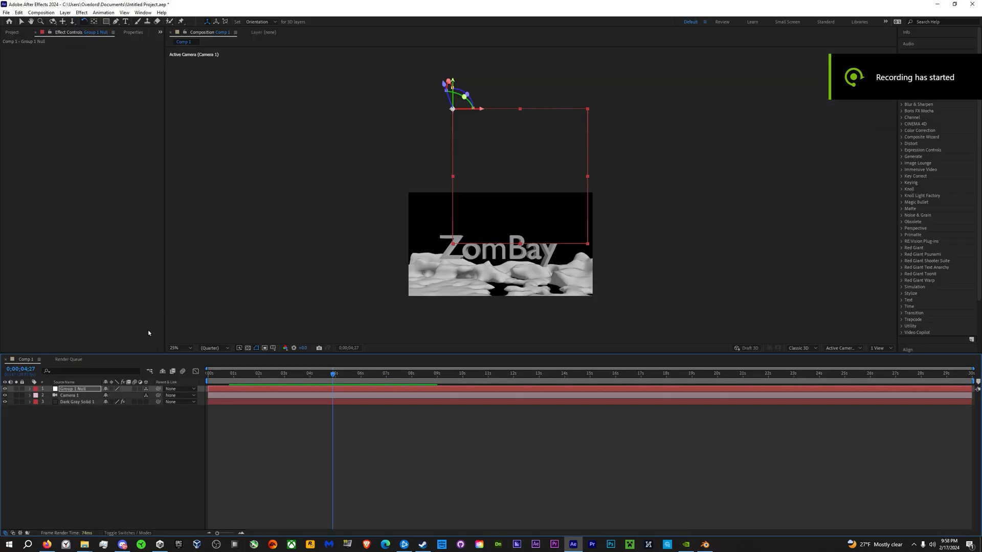
Step: Remove the water1 model from the Dark Gray Solid 1 layer's Element scene and inspect the materials of the Zombay Animation water_Materials1 model
left_click(77, 401)
left_click(28, 49)
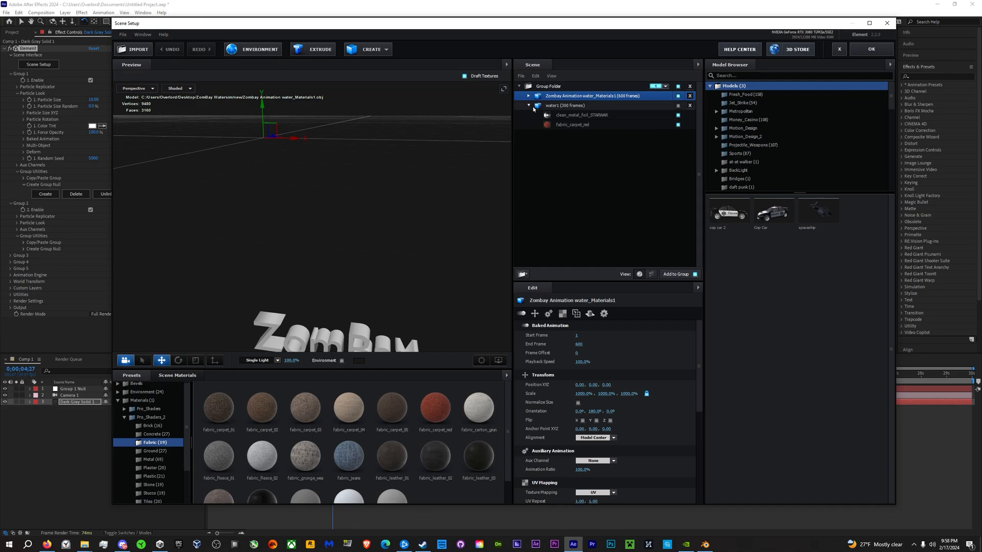
left_click(689, 106)
left_click(528, 96)
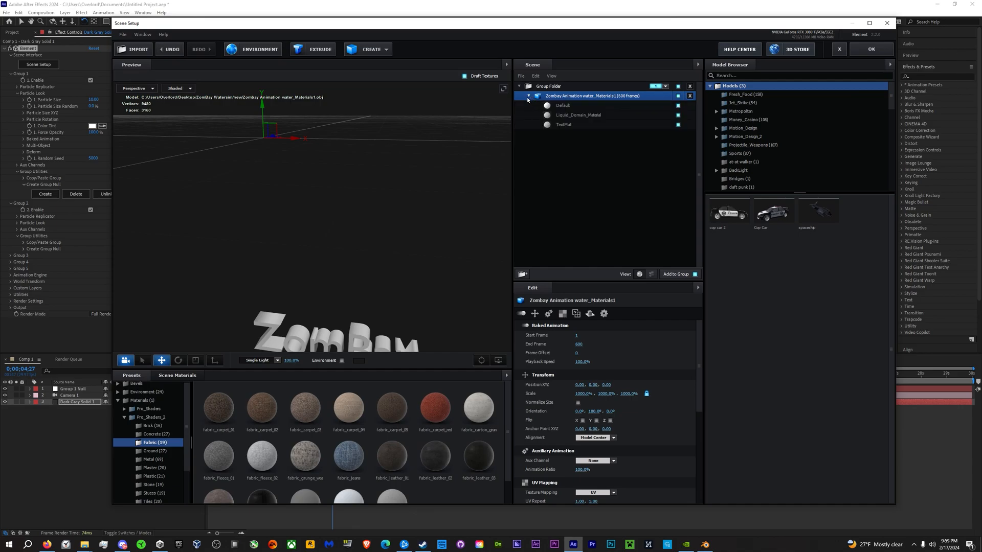
middle_click_drag(494, 281, 494, 213)
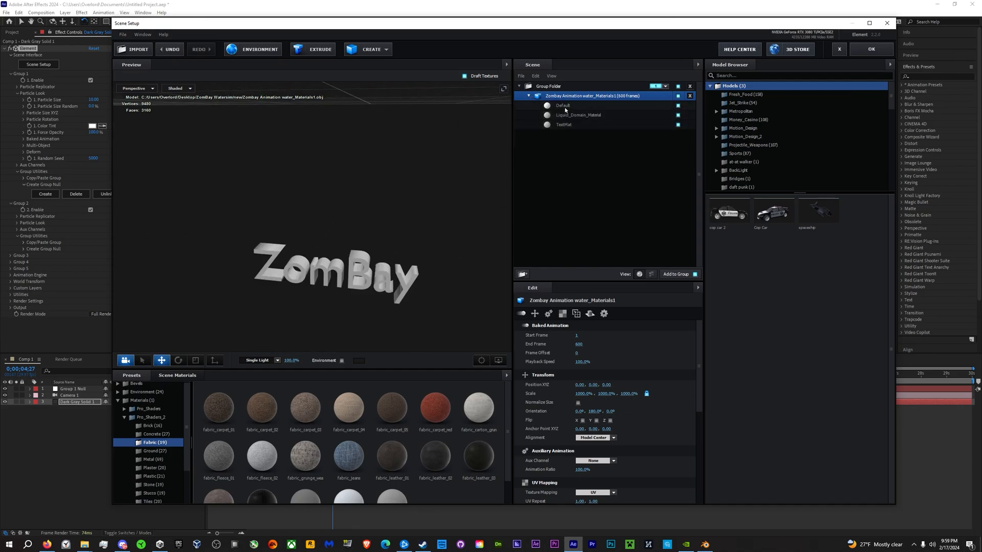
left_click(548, 86)
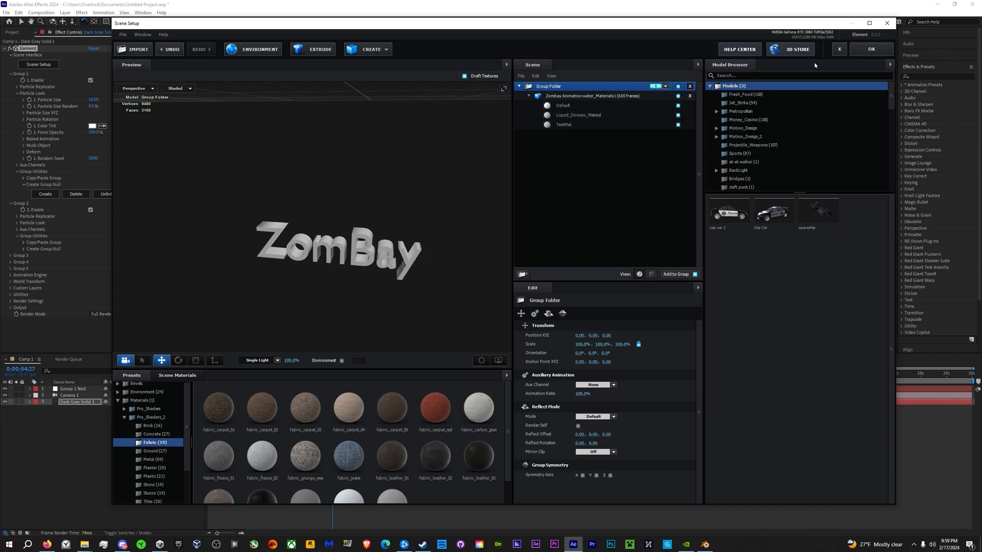
left_click(871, 49)
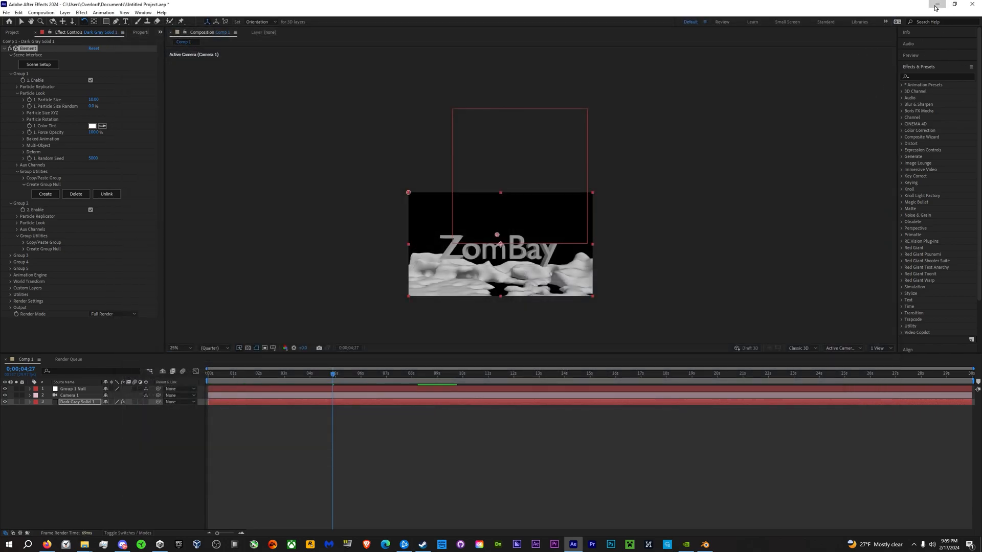
Step: Switch to Blender and give the ZomBay text object a new material named TextMat
left_click(936, 6)
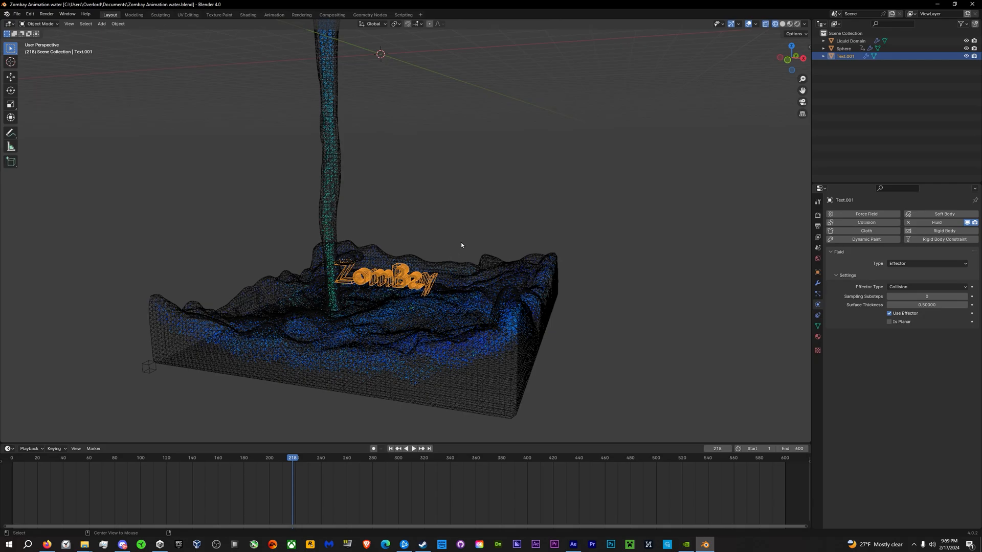
left_click(817, 336)
left_click(906, 247)
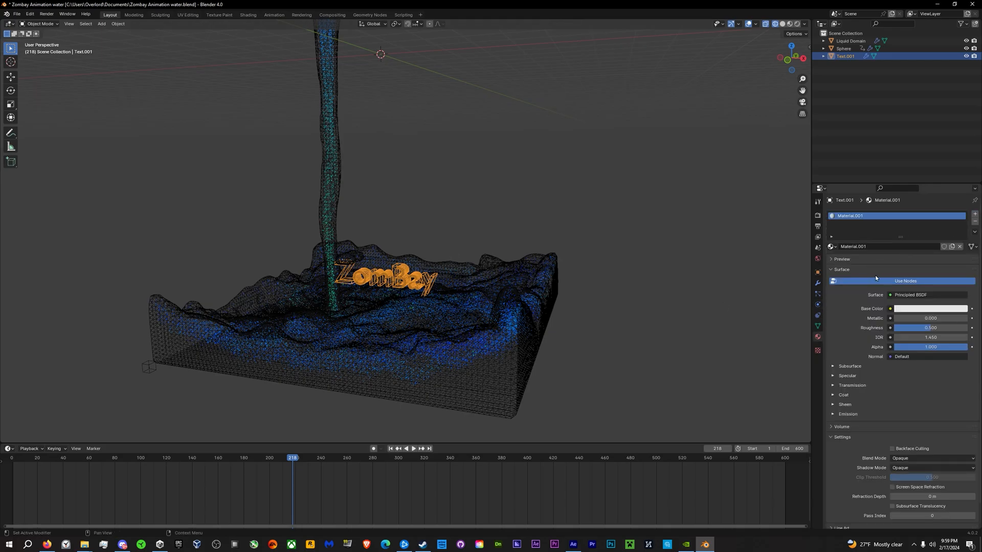
left_click(870, 247)
type("TextMat")
key("Return")
Step: Assign the TextMat material to all faces of the ZomBay text in Edit Mode and save the file
middle_click_drag(327, 255, 415, 279)
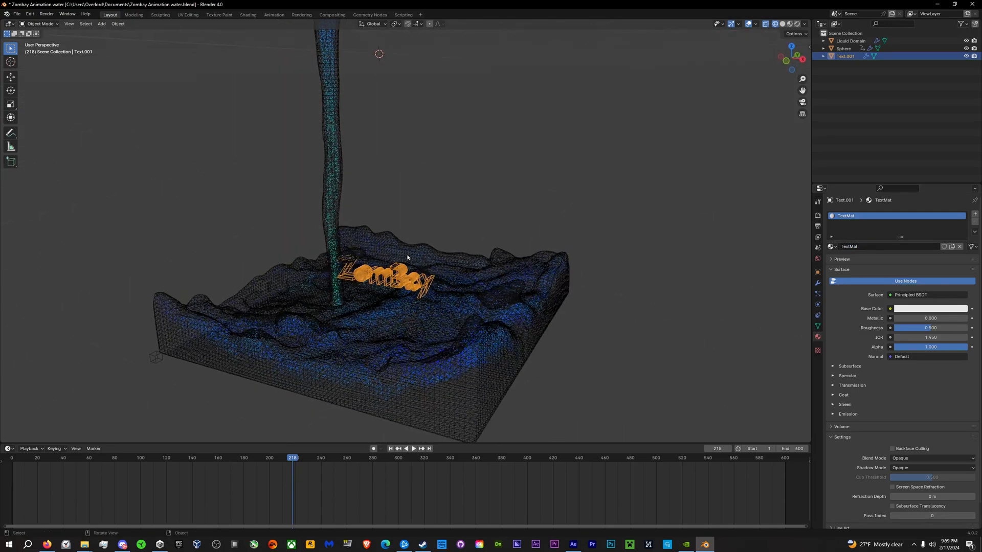
key("Tab")
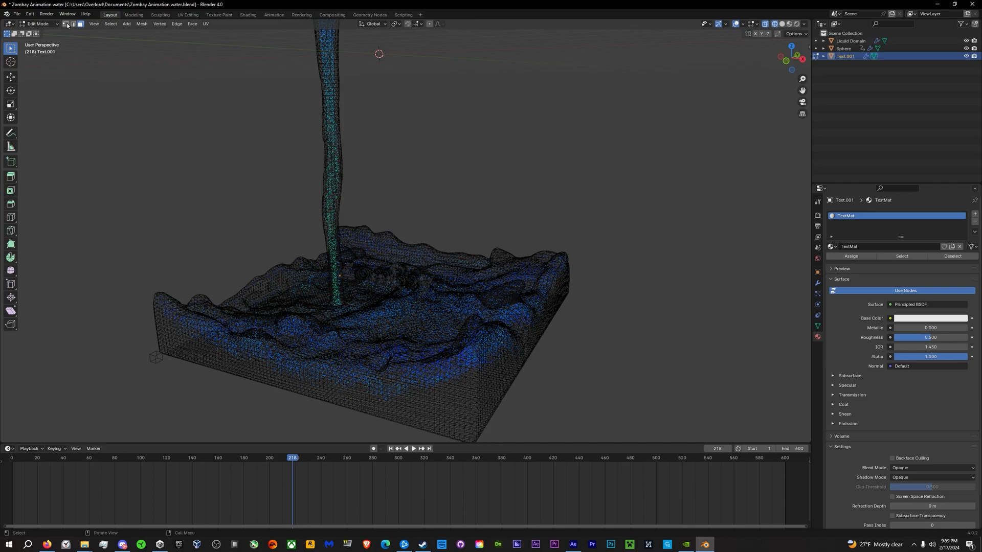
left_click_drag(494, 204, 307, 348)
middle_click_drag(307, 348, 435, 284)
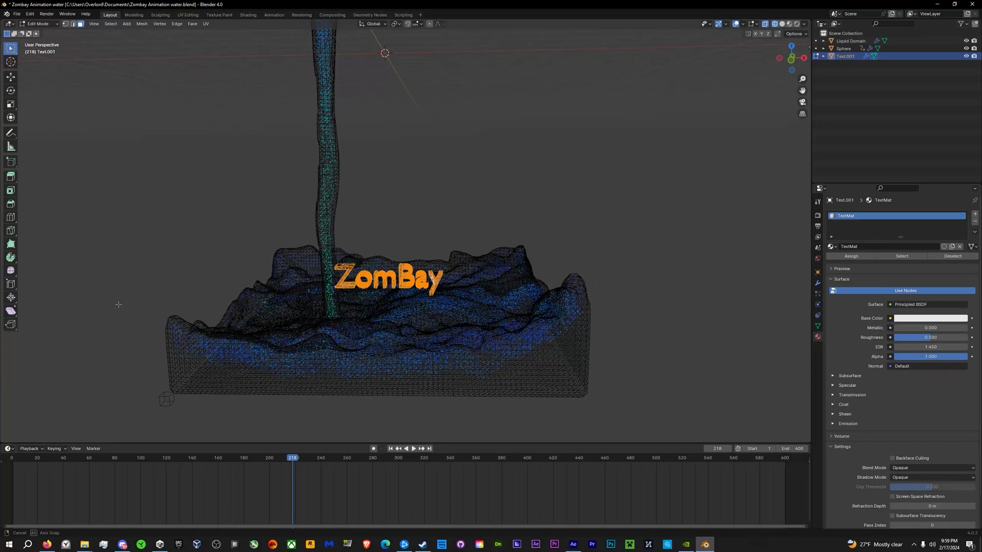
left_click(852, 258)
key("ctrl+s")
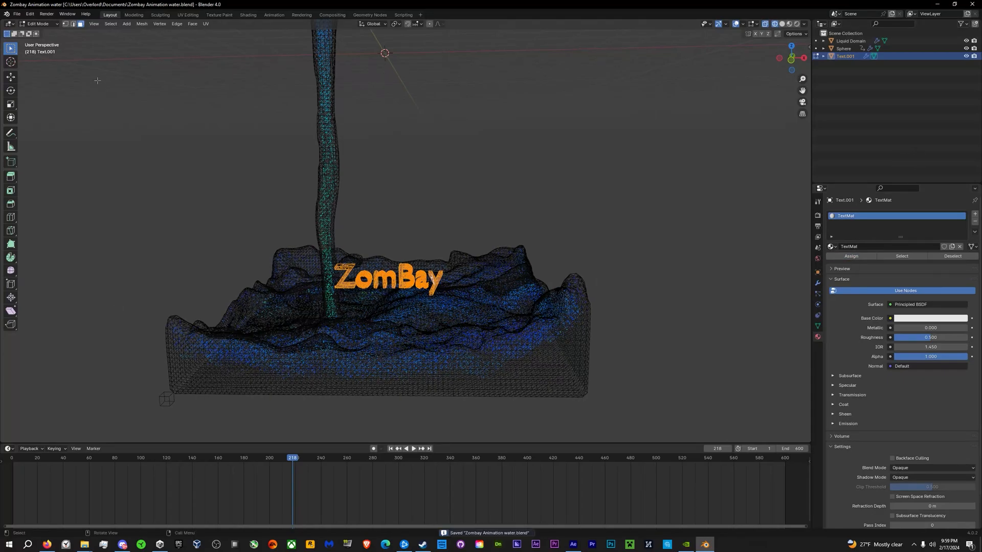
Step: Start a Wavefront OBJ export and create a folder named tutorial inside Desktop\ZomBay Watersim
left_click(17, 13)
mouse_move(30, 131)
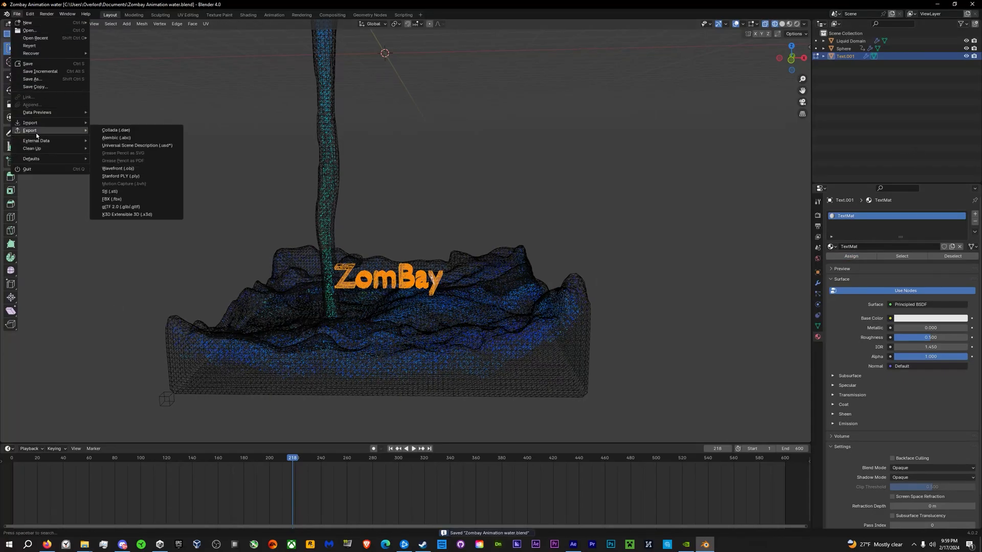
left_click(148, 168)
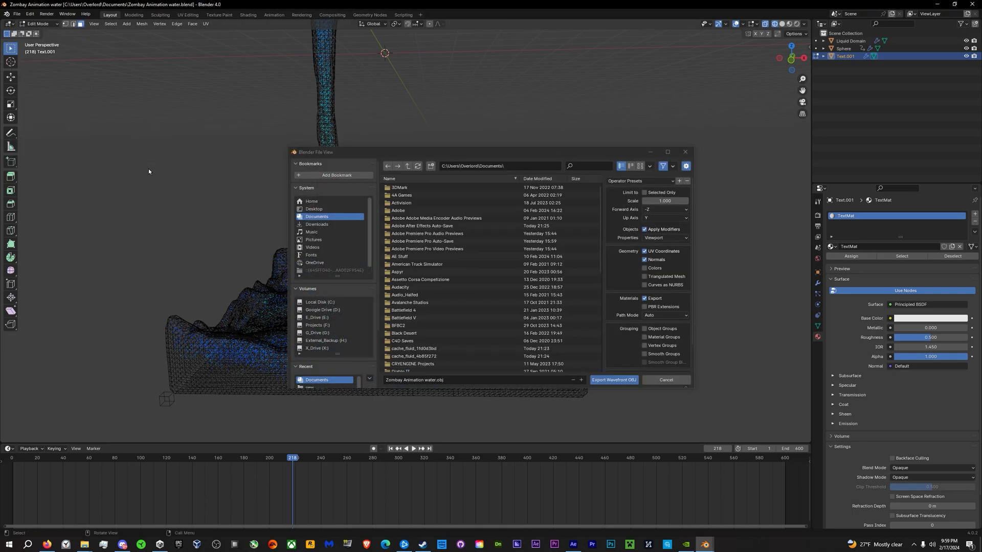
left_click(314, 209)
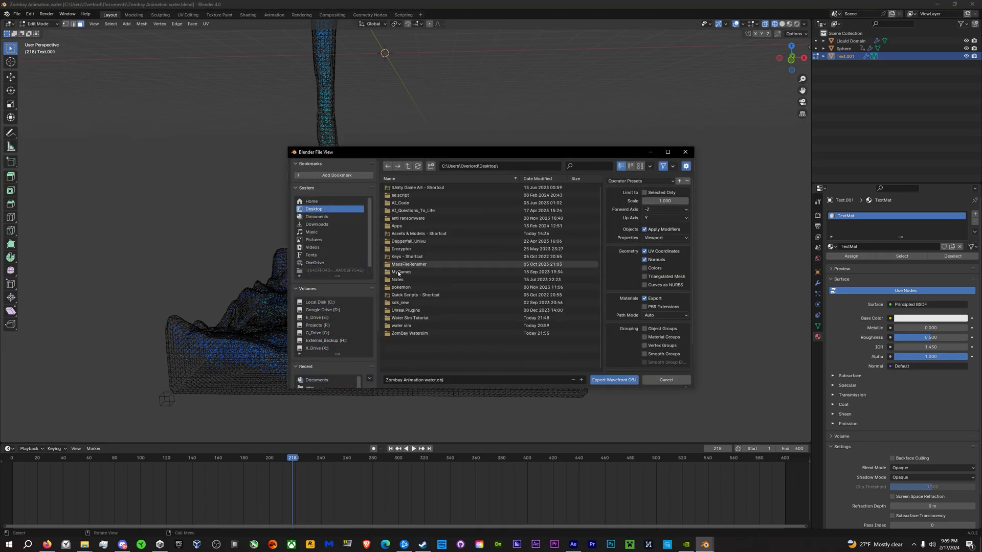
double_click(419, 334)
left_click(431, 166)
type("tutorial")
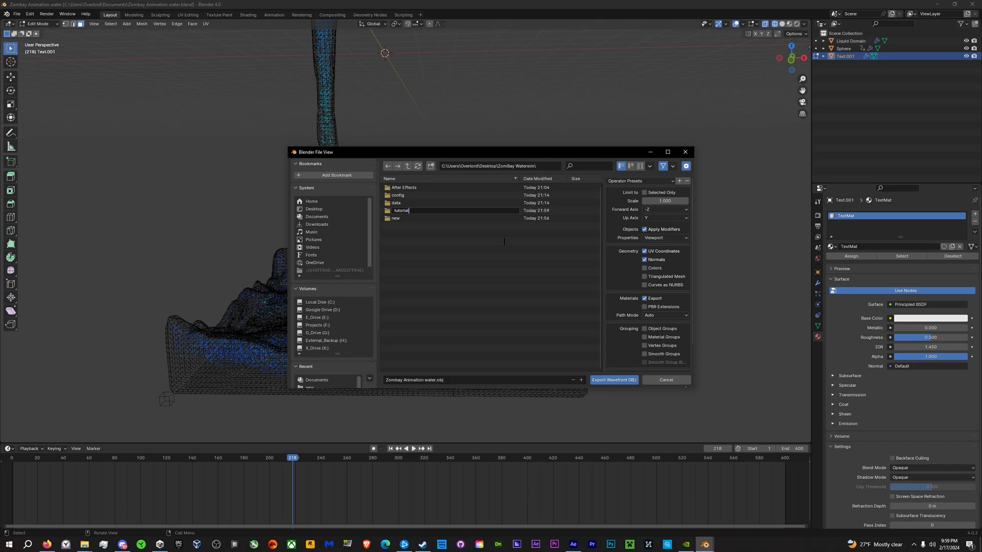
key("Return")
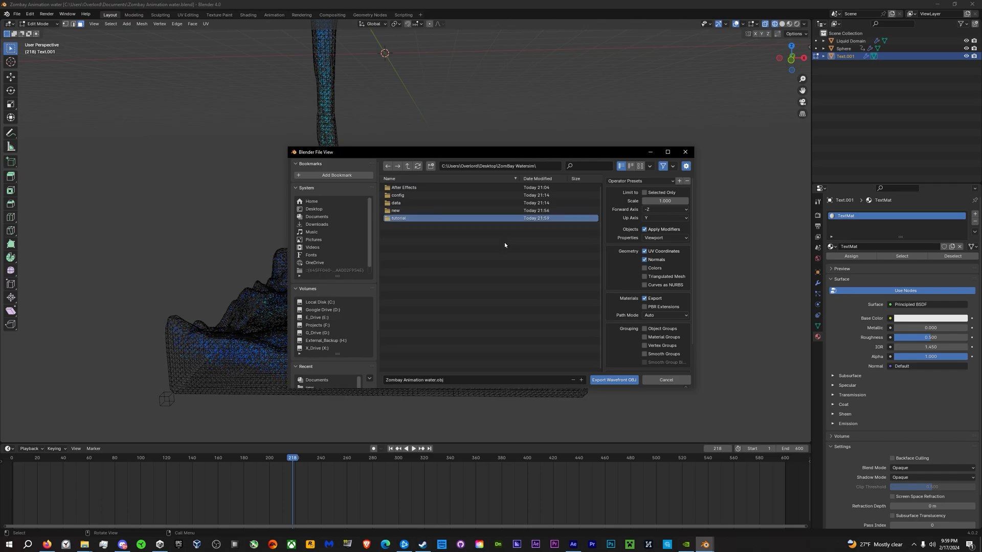
Step: Enable animation export for the OBJ and export Zombay Animation water.obj into the tutorial folder
scroll(691, 314, "down", 1)
scroll(692, 314, "down", 1)
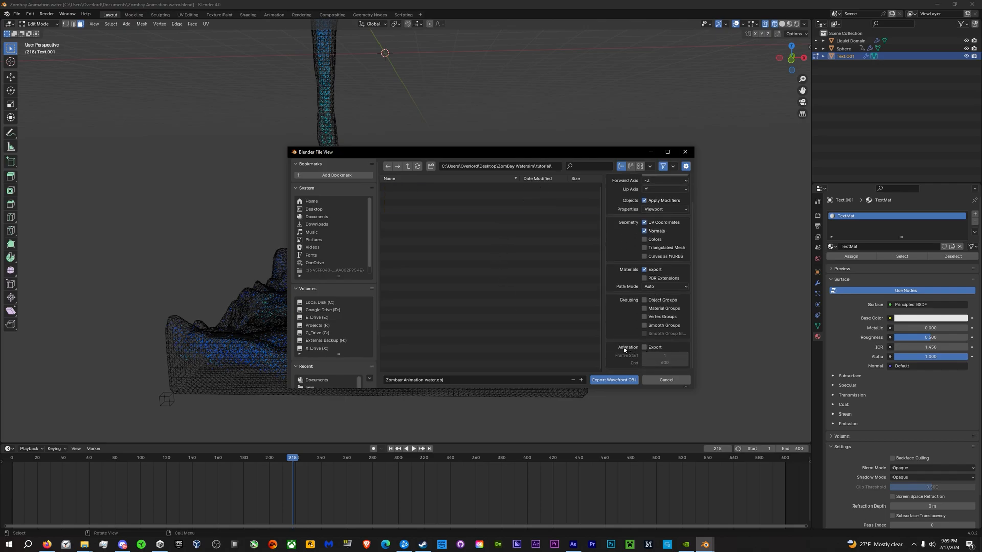
left_click(645, 348)
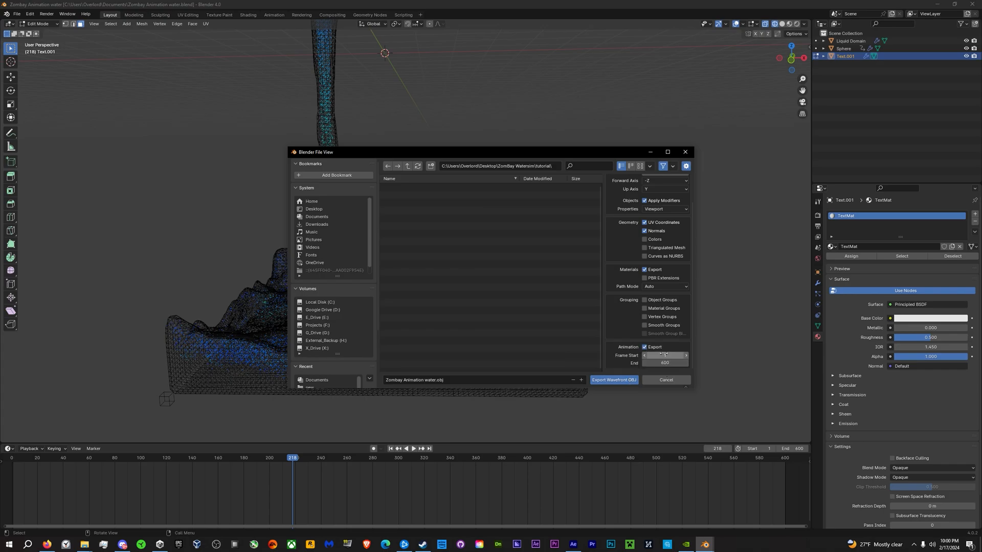
left_click(605, 380)
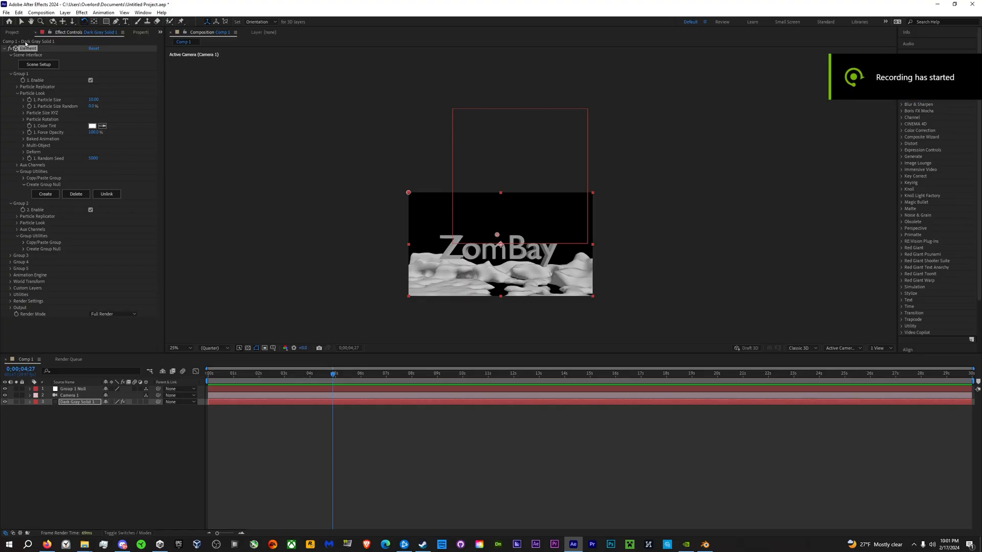
Step: Create a new After Effects composition with the default settings
left_click(41, 13)
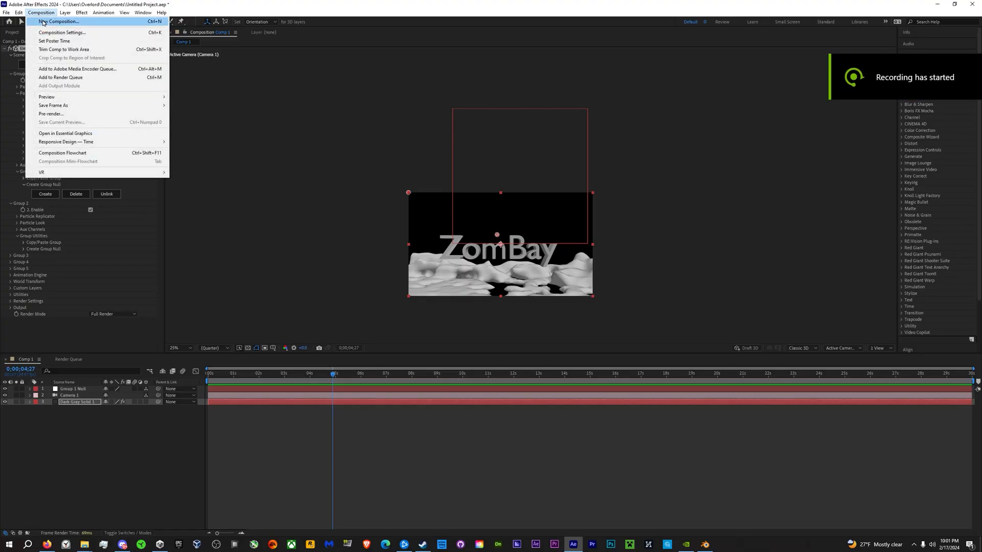
left_click(43, 22)
left_click(542, 361)
Step: Create the composition Comp 3 at 1920 x 1080 with a frame rate of 60 fps
left_click(41, 13)
left_click(52, 23)
left_click(511, 210)
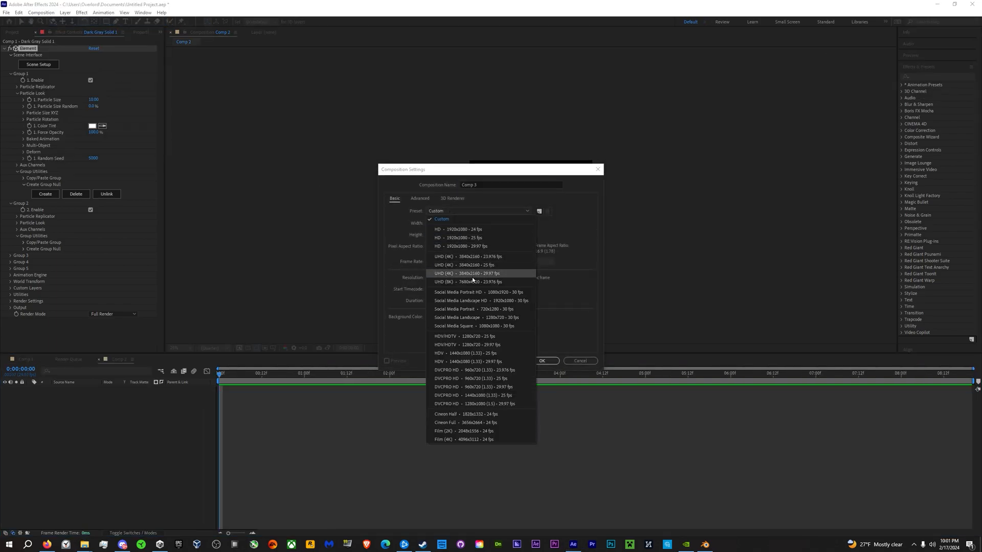
left_click(545, 184)
key("Tab")
type("1920")
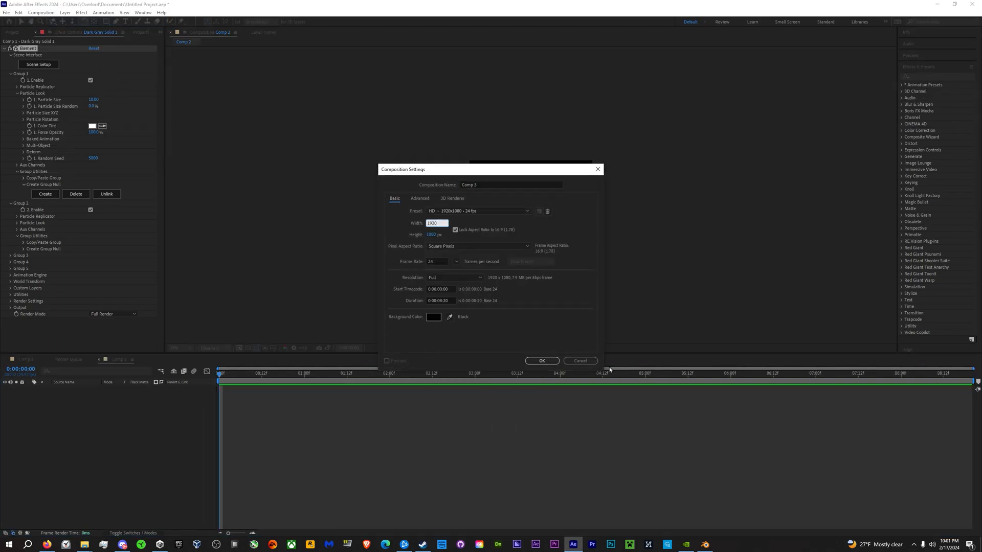
left_click(438, 260)
key("Return")
Step: Add a white solid layer to Comp 3 and rename it Element 3d
left_click(65, 13)
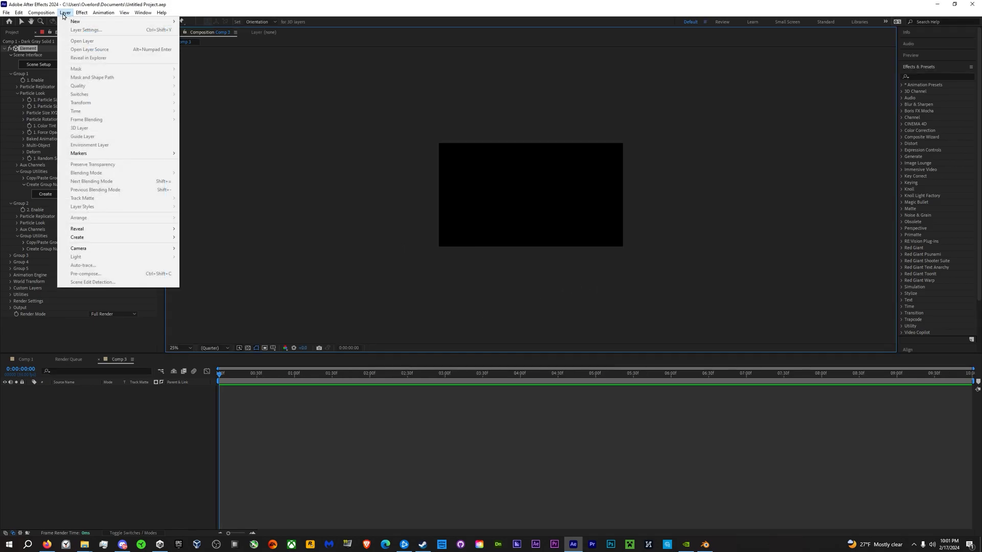
mouse_move(69, 22)
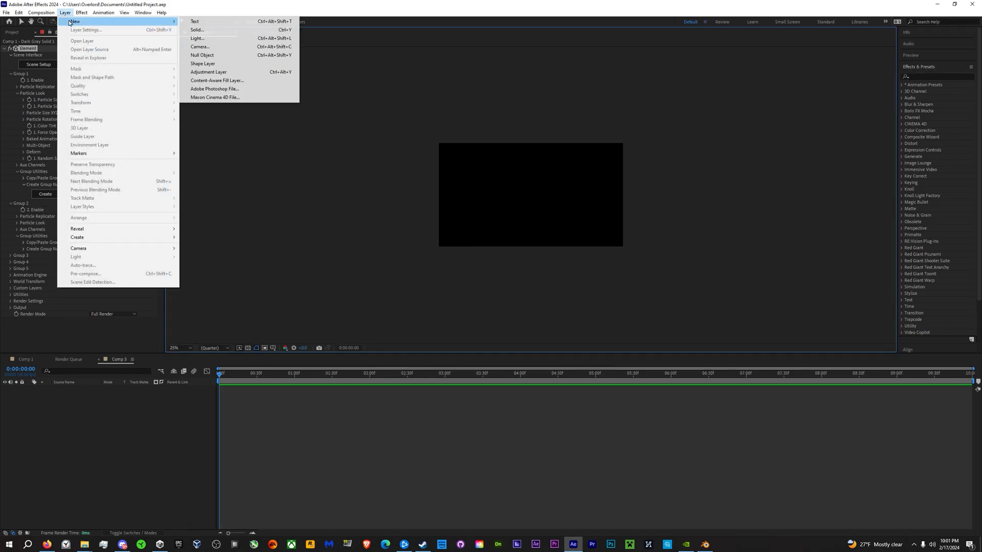
left_click(197, 30)
left_click(518, 342)
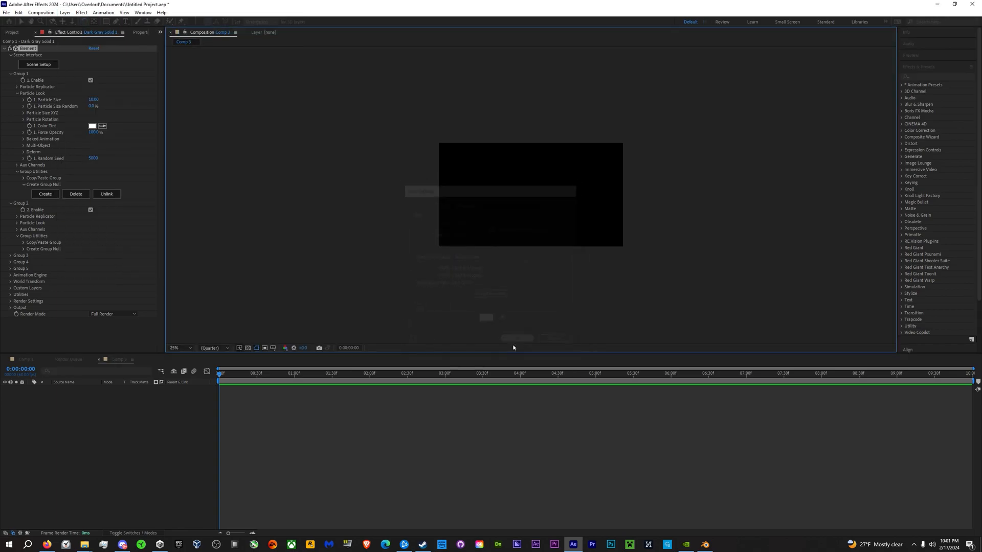
right_click(87, 388)
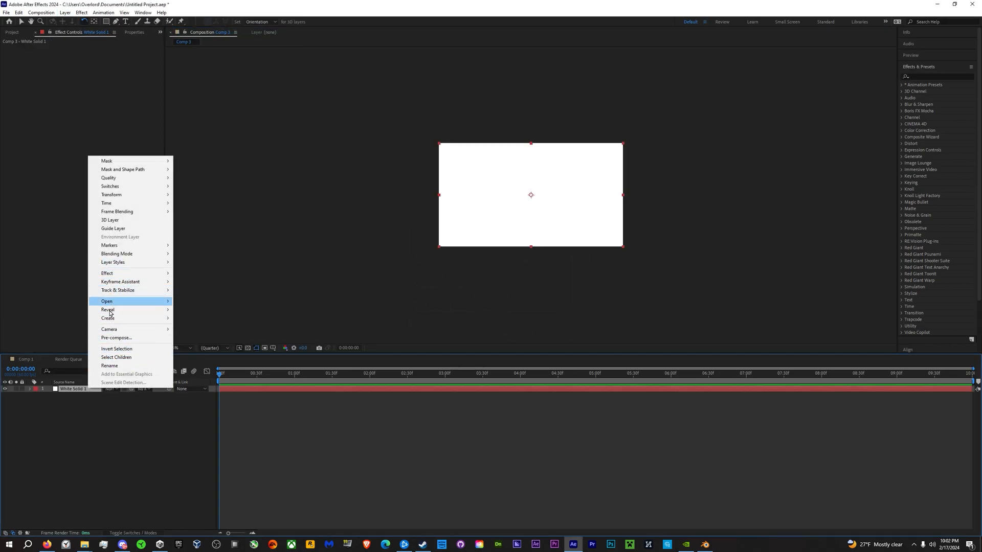
left_click(109, 365)
type("Element 3d")
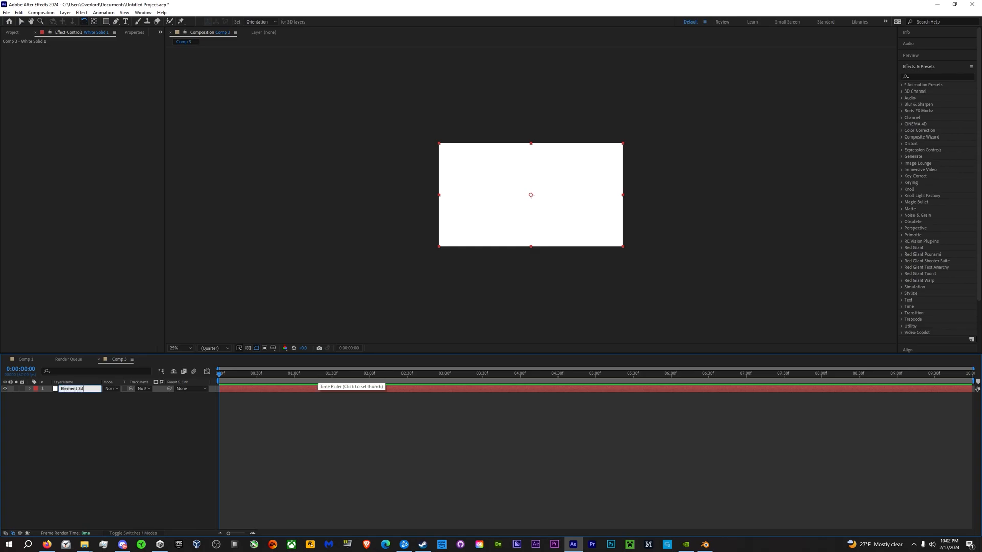
key("Return")
Step: Add a two-node camera with the 35mm preset to the composition
left_click(65, 12)
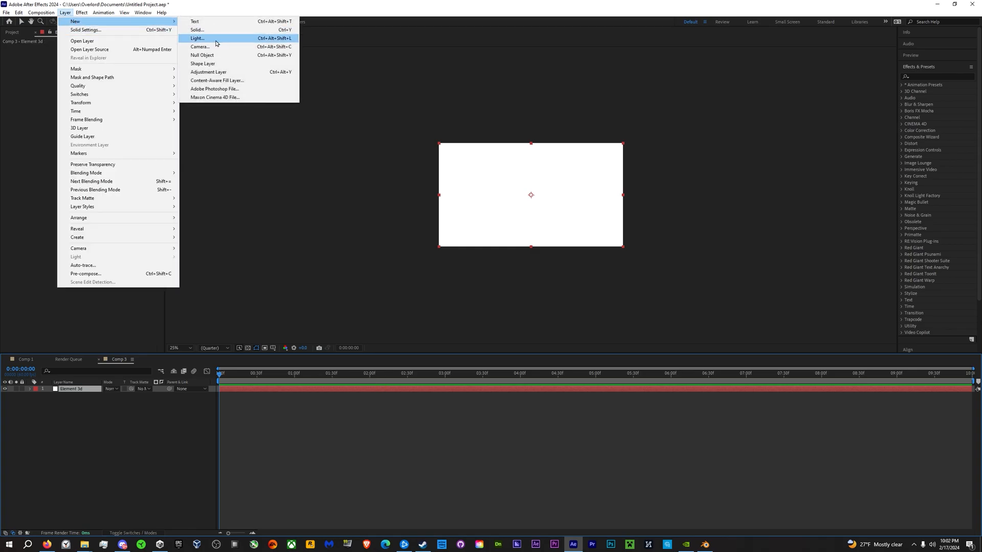
left_click(238, 48)
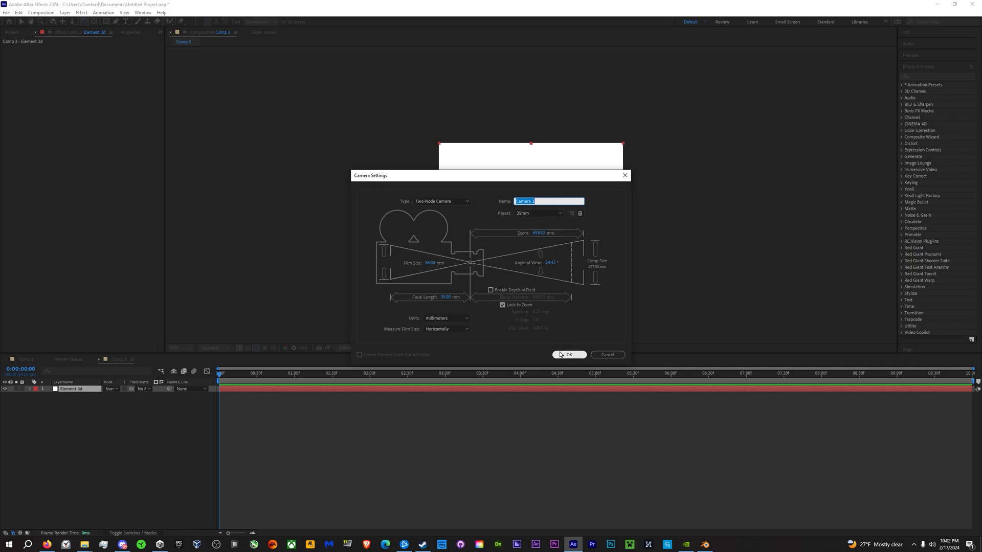
left_click(566, 354)
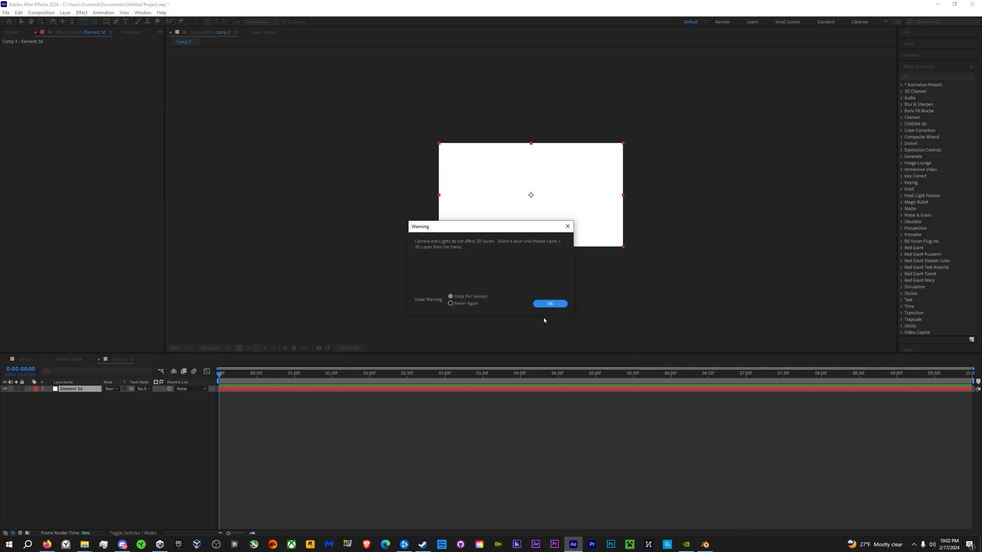
left_click(544, 306)
Step: Apply the Video Copilot Element effect to the Element 3d layer
left_click(64, 12)
left_click(82, 12)
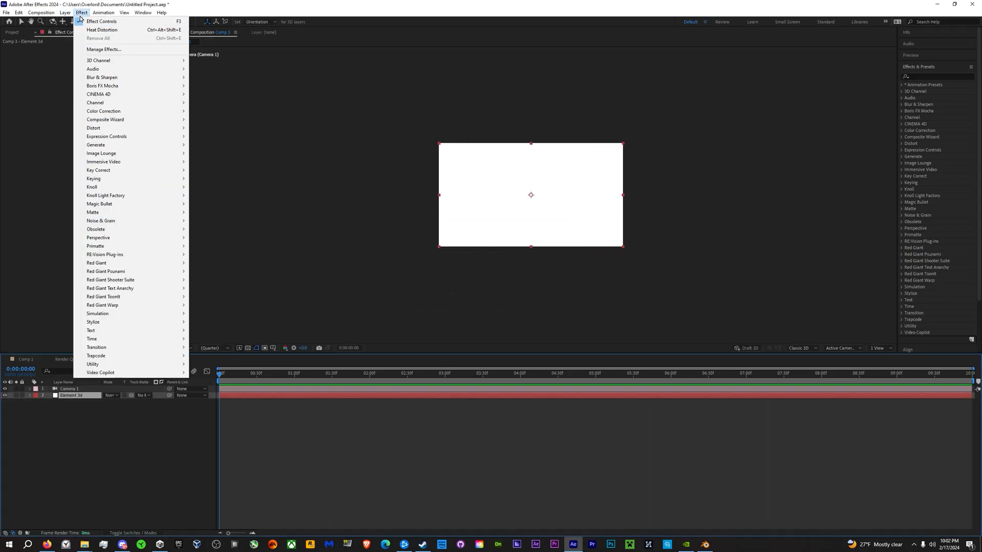
mouse_move(102, 372)
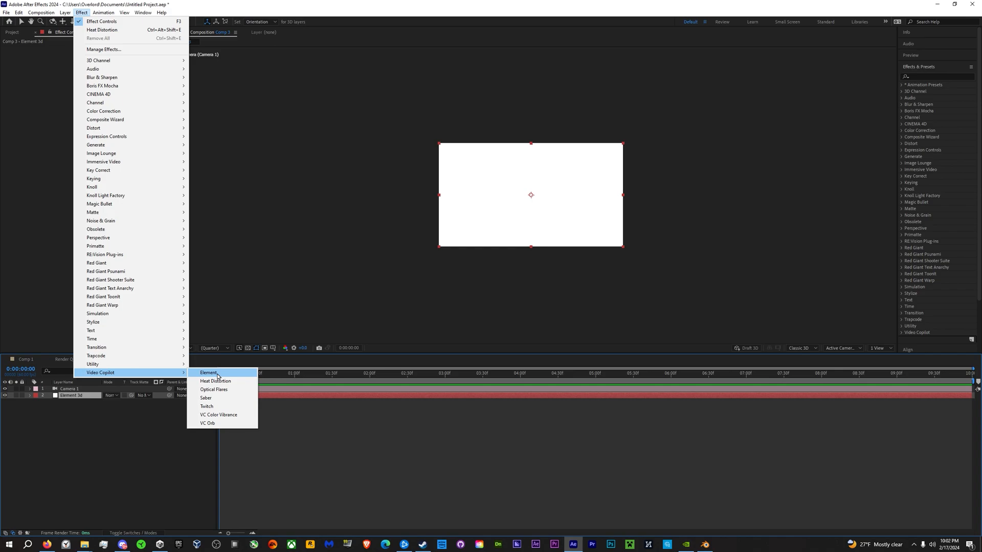
left_click(219, 375)
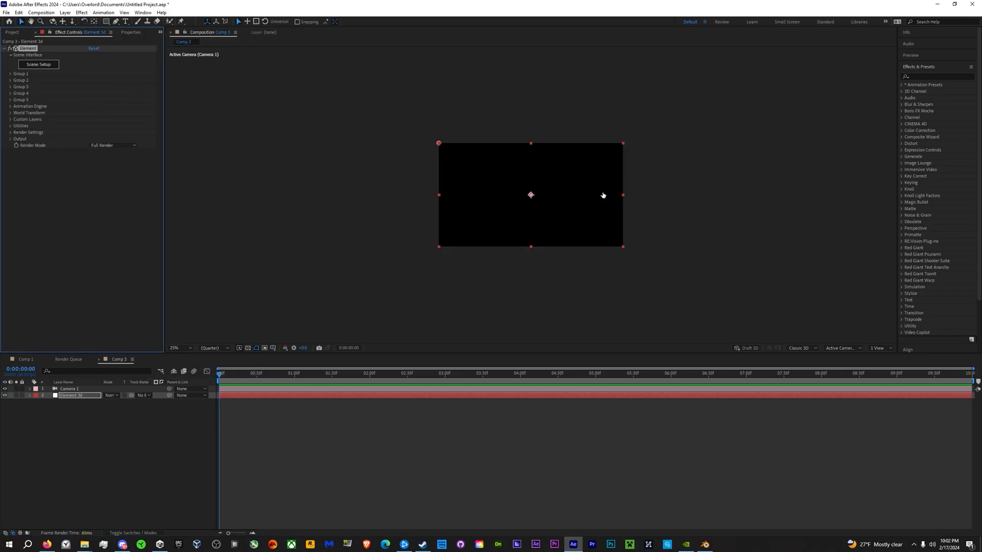
Step: Import the 3D sequence starting with Zombay Animation water1.obj from the tutorial folder, keeping the default import preferences
left_click(120, 29)
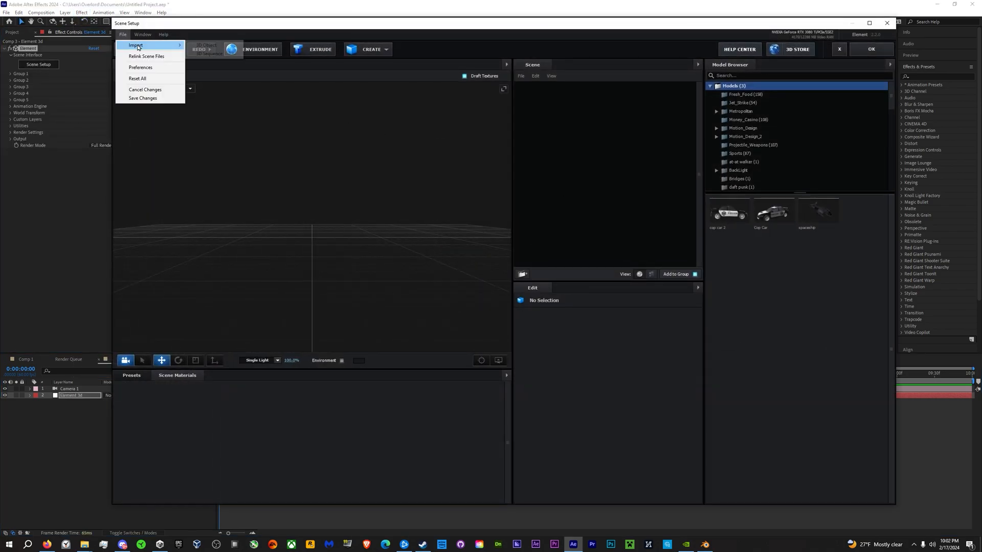
mouse_move(131, 44)
left_click(204, 43)
left_click(176, 48)
left_click(166, 224)
double_click(146, 95)
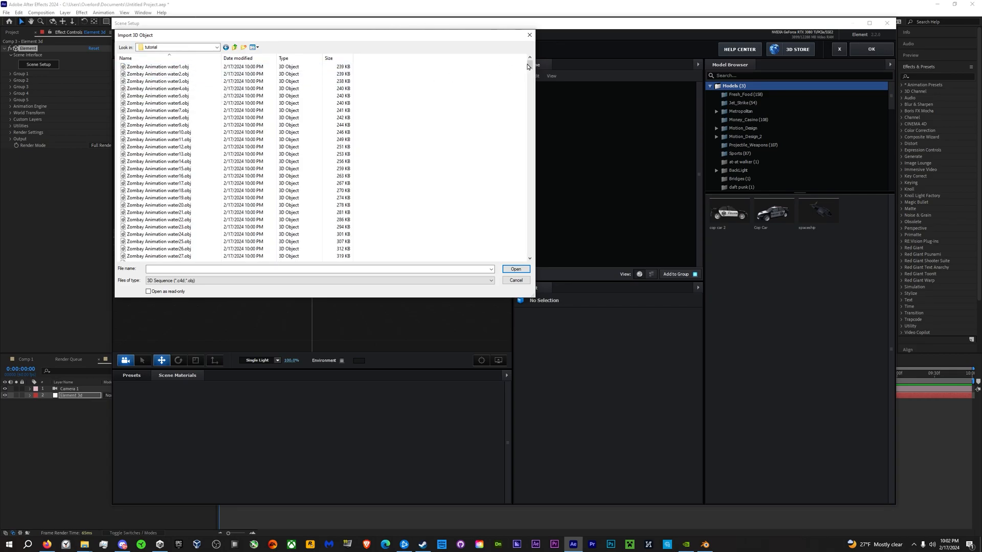
double_click(307, 67)
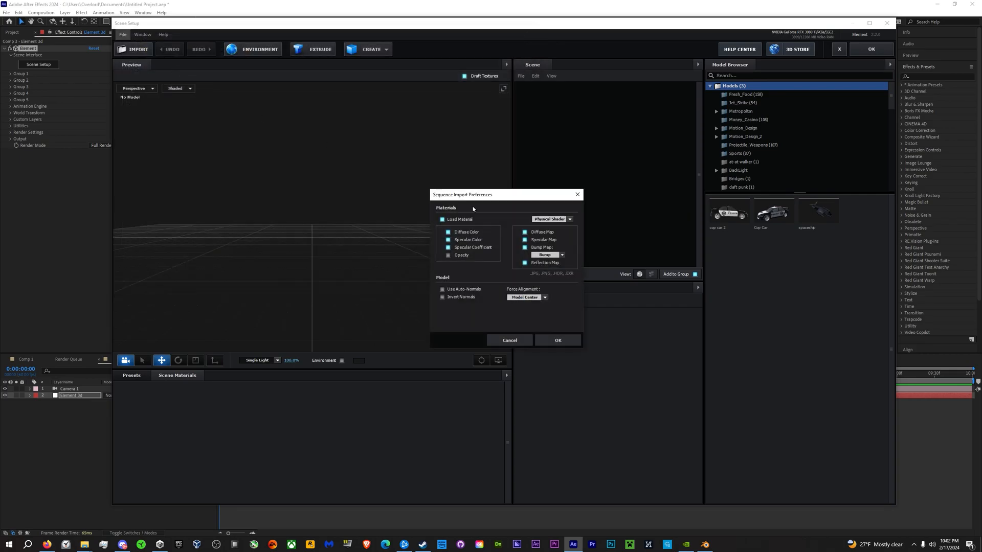
left_click(557, 340)
Step: Scale the imported water sequence model to 1000% on all axes
left_click(582, 394)
type("1000")
key("Return")
scroll(362, 230, "down", 2)
scroll(363, 244, "up", 5)
Step: Apply the clean_metal_foil_STARWAR material to the text and the translucent chlorine shader to the liquid domain material
left_click(132, 378)
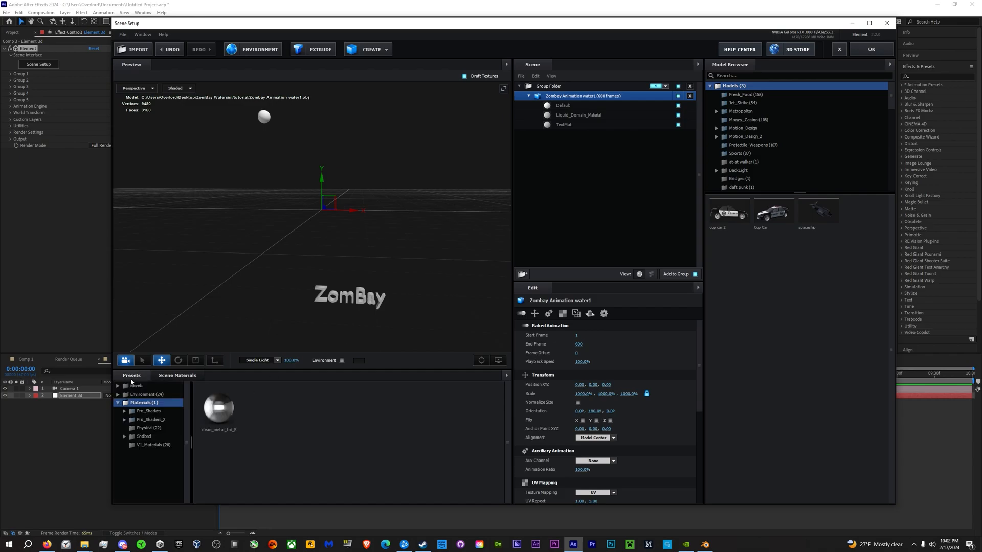
double_click(214, 417)
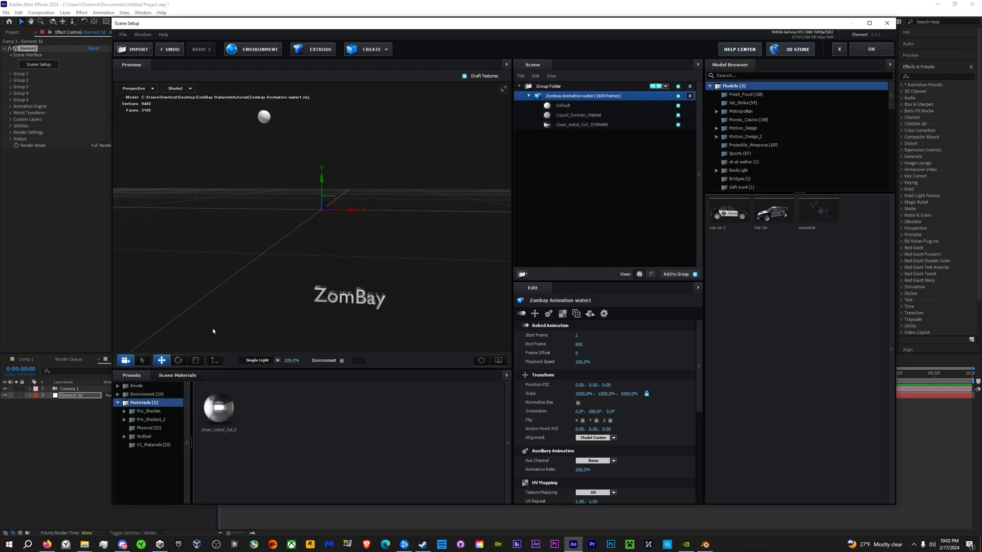
left_click(124, 420)
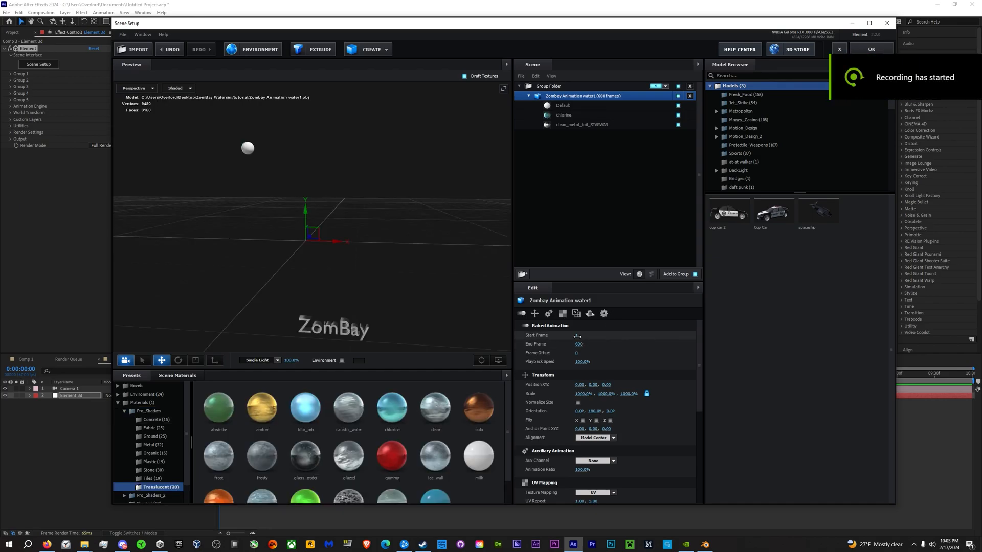
Step: Raise the baked animation's Start Frame to 291 to preview the water simulation around the text
left_click_drag(576, 336, 850, 368)
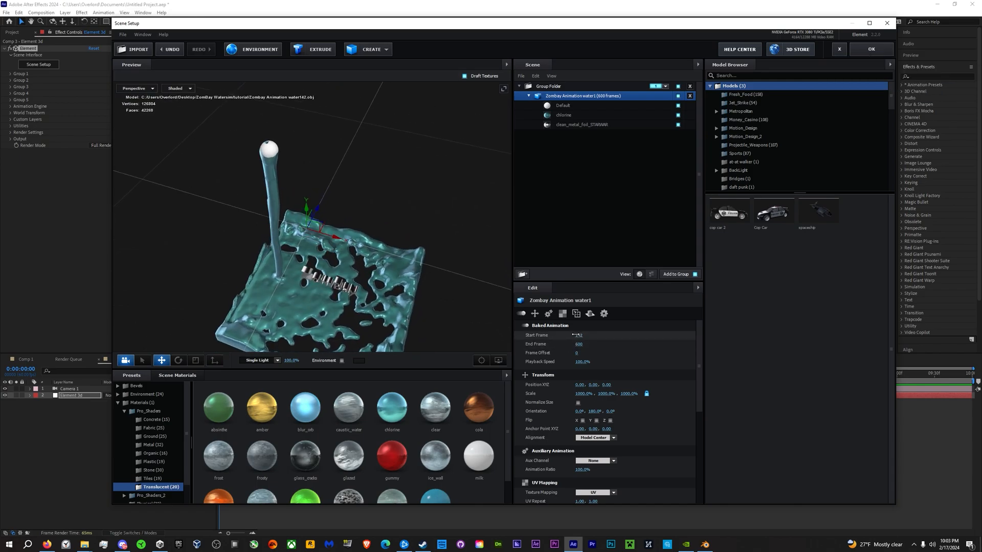
left_click_drag(652, 335, 708, 335)
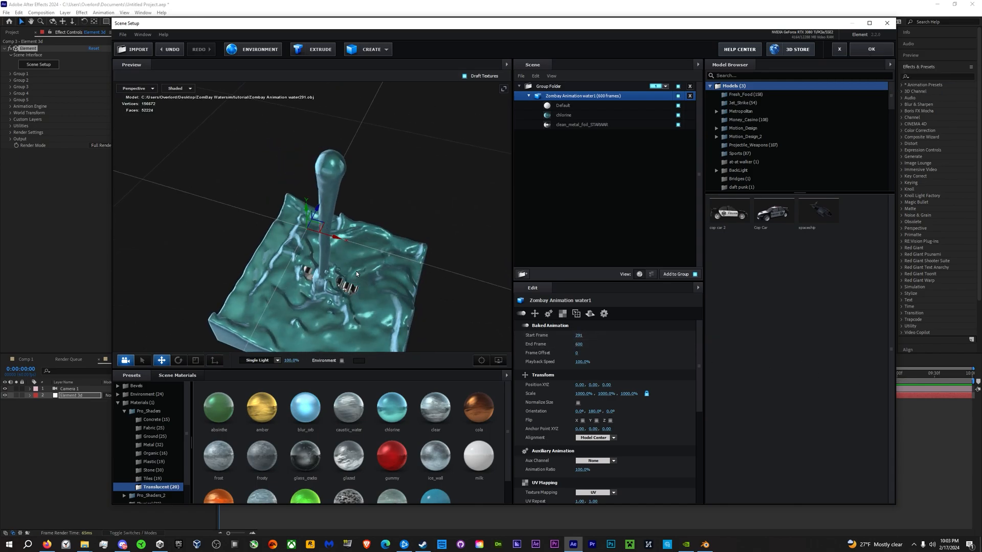
left_click_drag(390, 258, 387, 220)
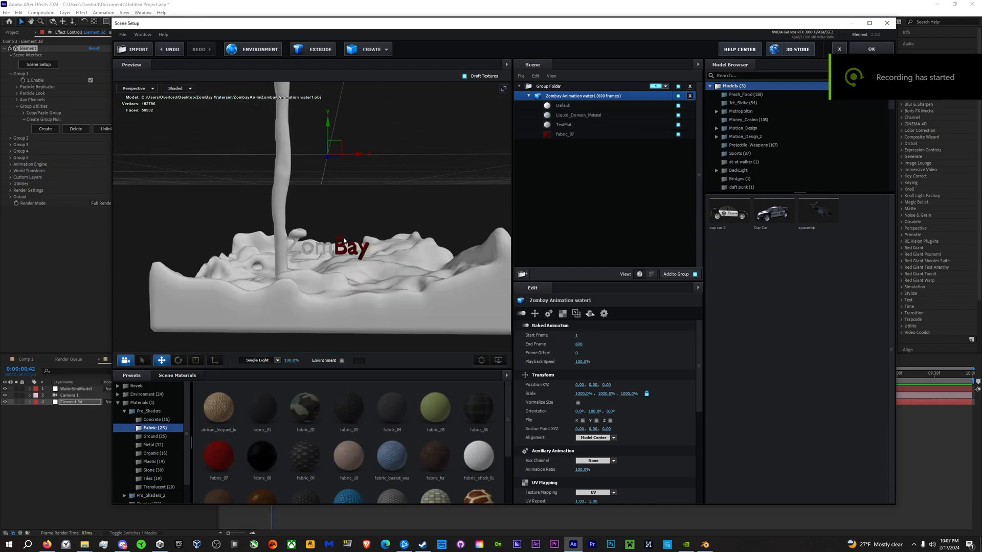
Step: Apply the fabric_10 material to the TextMat slot of the two-material ZomBay text and inspect it closely
left_click_drag(344, 240, 297, 236)
scroll(348, 215, "up", 5)
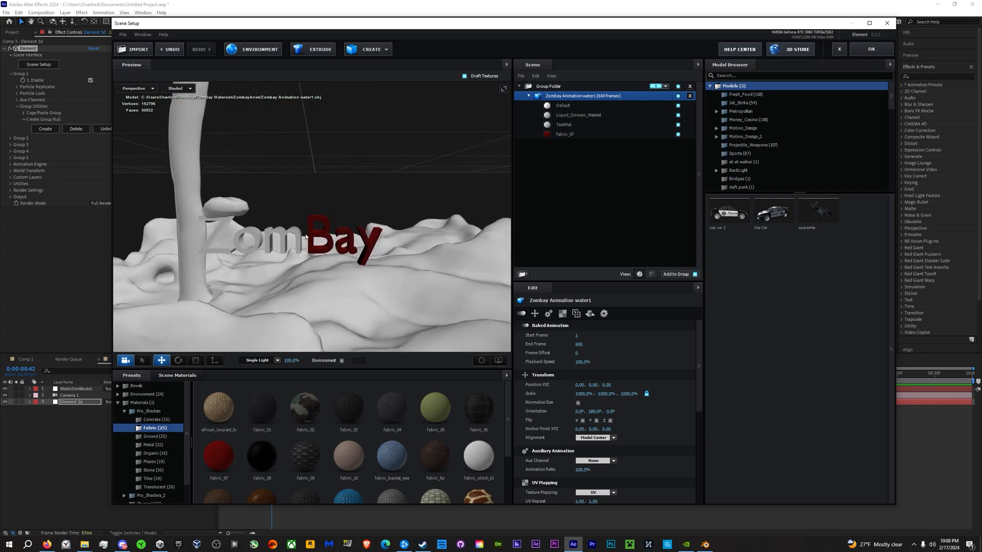
left_click(569, 127)
left_click_drag(349, 455, 591, 127)
left_click_drag(366, 221, 397, 210)
Step: Switch to Blender, add a third slot with a new material to the text object, and remove that slot
left_click(703, 547)
middle_click_drag(487, 309, 453, 277)
scroll(453, 277, "up", 2)
key("Tab")
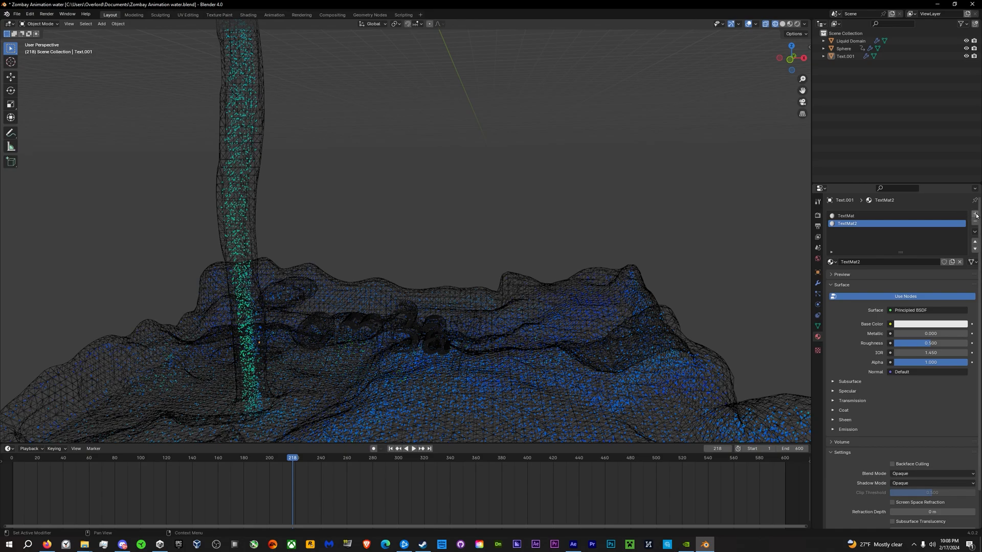
left_click(975, 215)
left_click(869, 262)
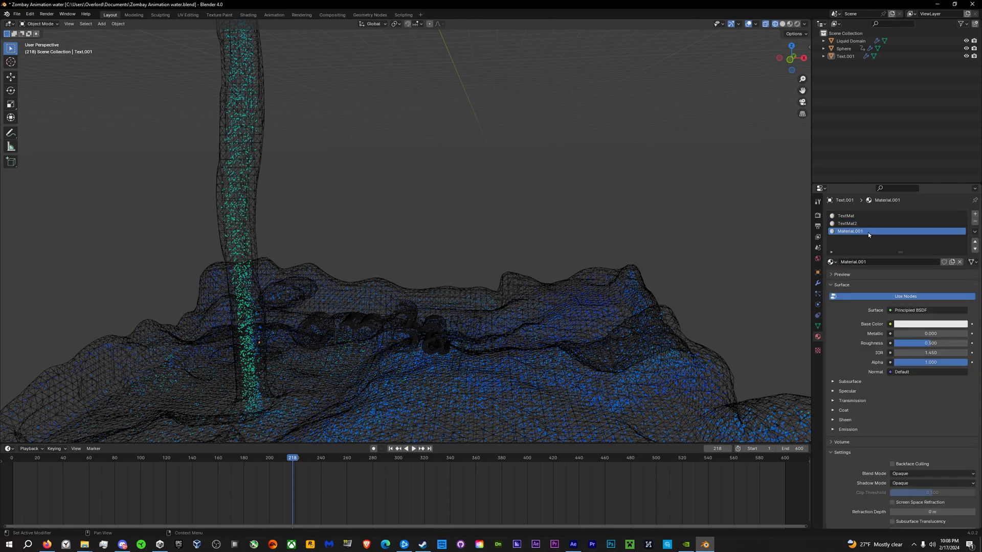
left_click(975, 222)
Step: Select the letters "Bay" of the text mesh in Edit Mode and save the Blender file
left_click(440, 348)
middle_click_drag(440, 353, 445, 382)
key("Tab")
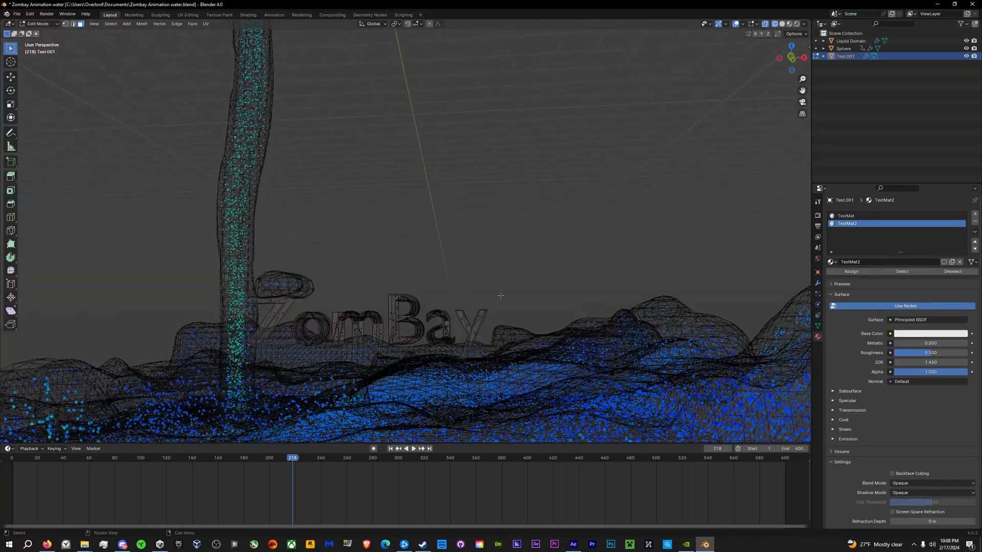
scroll(498, 297, "down", 4)
middle_click_drag(499, 297, 482, 322)
middle_click_drag(358, 46, 447, 259)
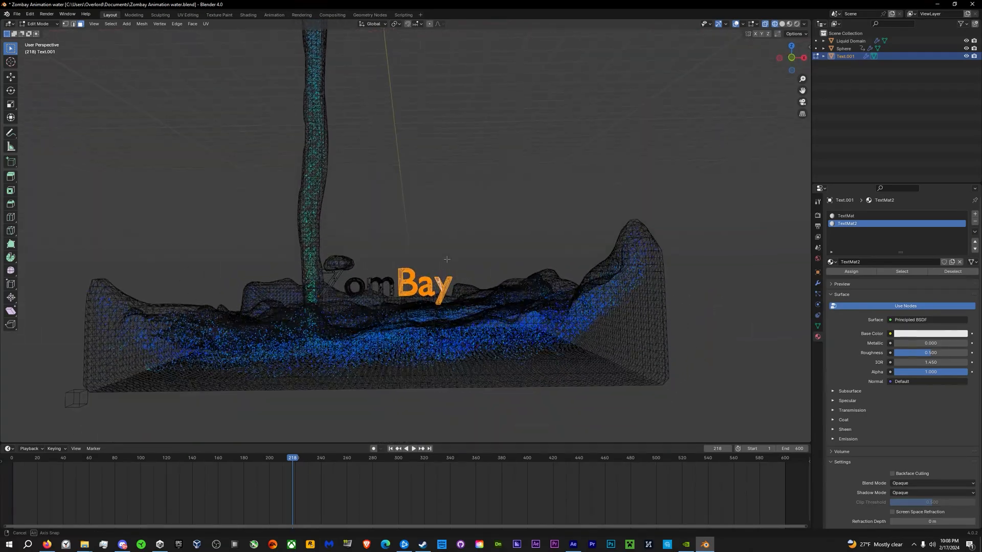
scroll(447, 259, "down", 4)
key("ctrl+s")
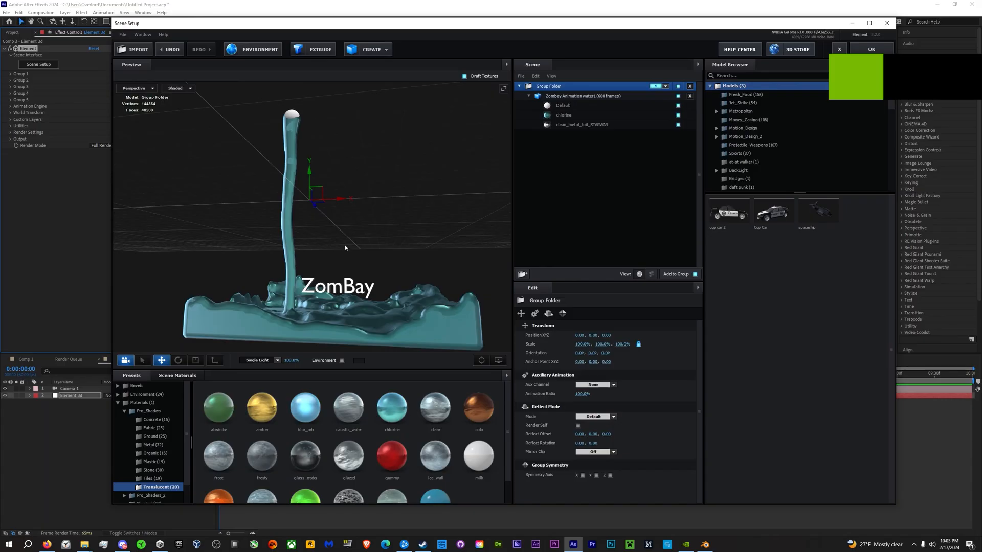
Step: In Element's scene setup, try the blend modes of the chlorine water material and set its Force Opacity to 50%
left_click_drag(345, 245, 388, 333)
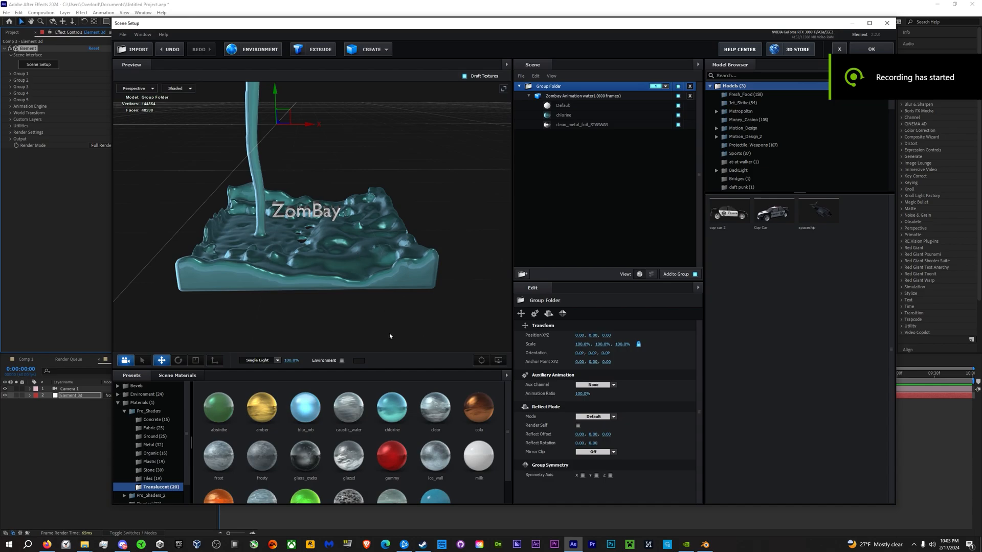
left_click(125, 412)
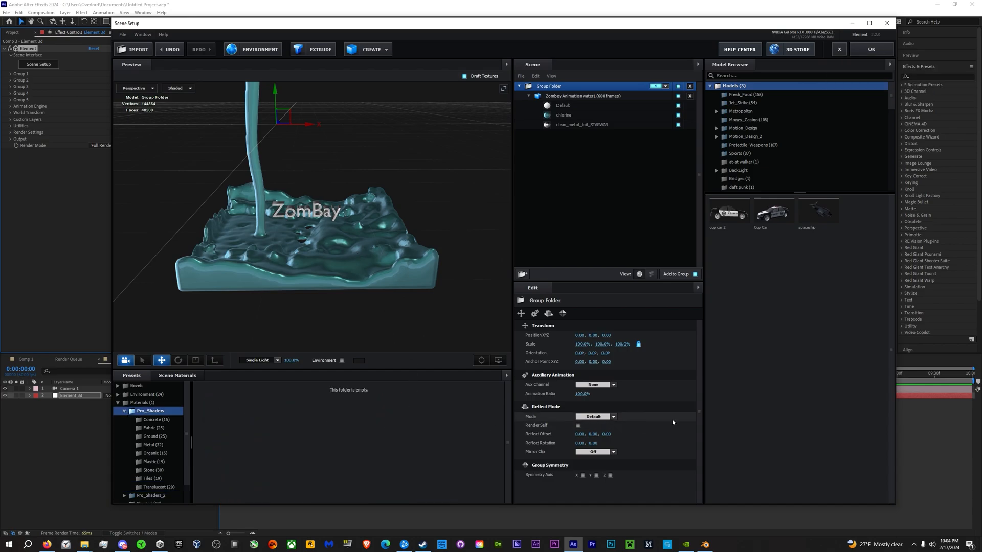
left_click(563, 115)
left_click_drag(694, 370, 700, 478)
left_click(593, 401)
left_click(592, 411)
mouse_move(368, 286)
left_mouse_down()
mouse_move(323, 284)
mouse_move(374, 293)
left_mouse_up()
left_click(597, 406)
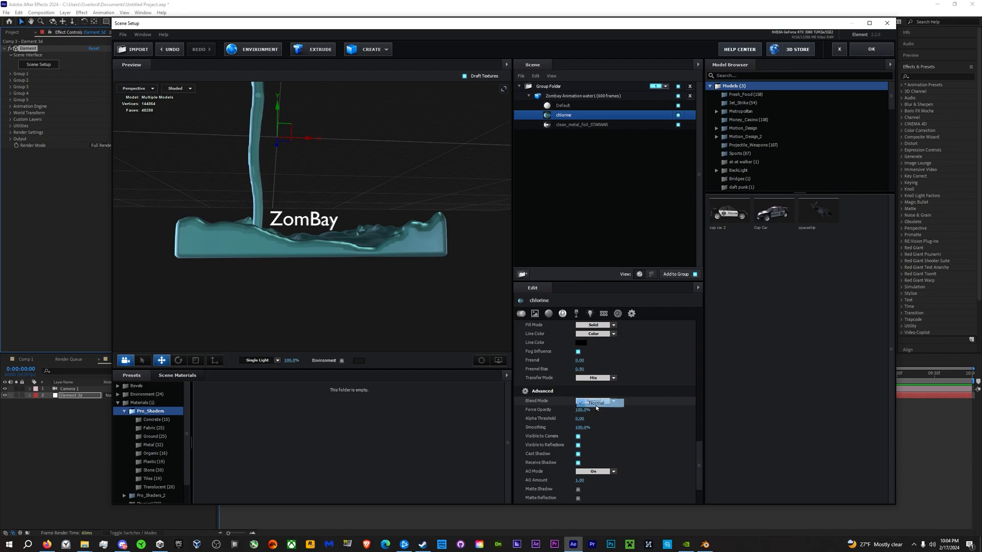
left_click(583, 410)
type("50")
key("Return")
mouse_move(358, 283)
left_mouse_down()
mouse_move(315, 278)
mouse_move(357, 281)
left_mouse_up()
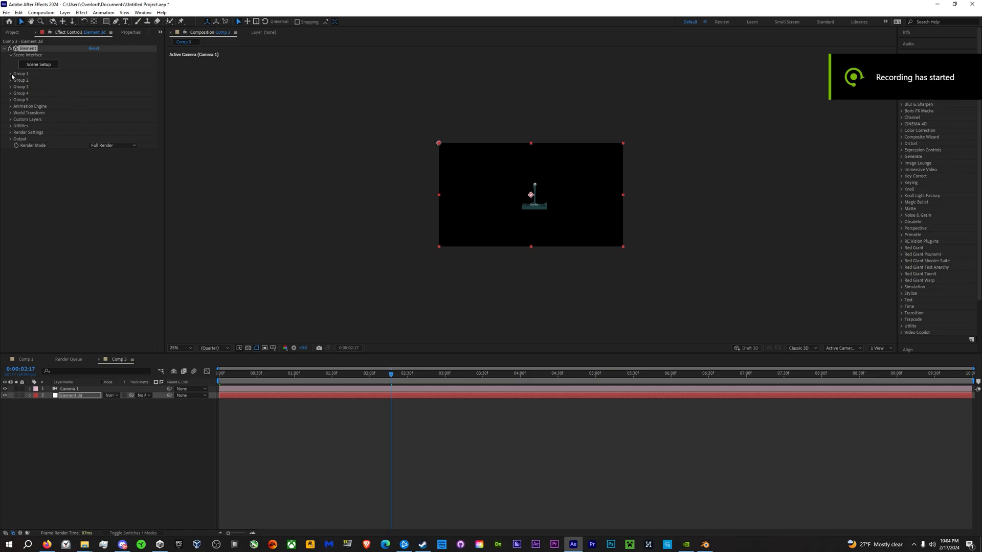
Step: Create a group null for Element's Group 1 and rename the null layer WaterSimModel
left_click(11, 75)
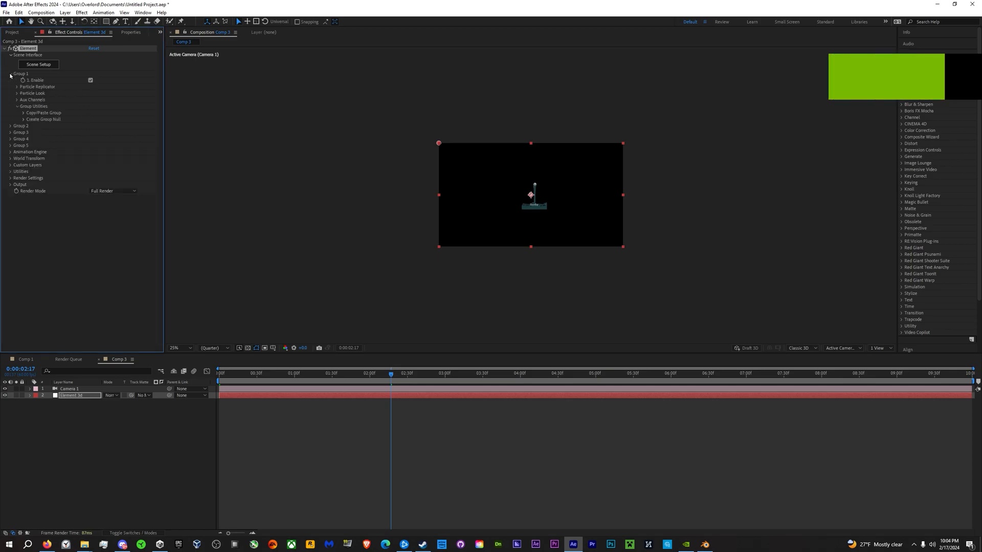
left_click(24, 119)
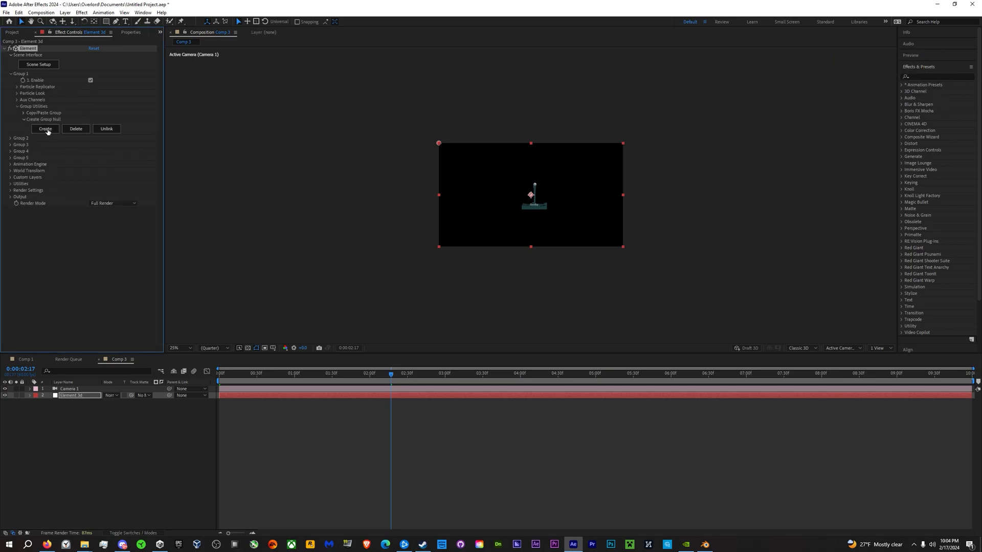
left_click(46, 129)
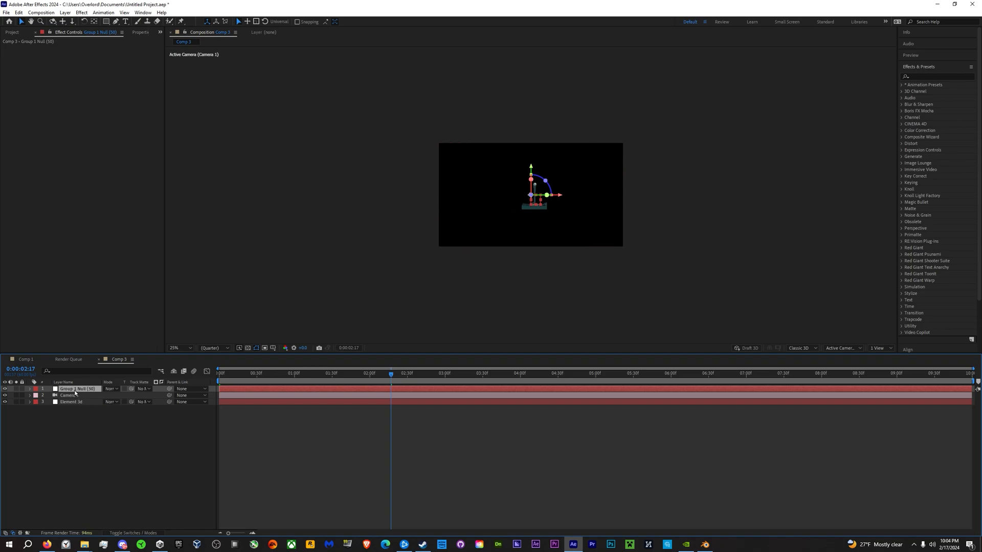
key("Return")
type("WaterSimModel")
Step: Move the WaterSimModel null towards the camera so the ZomBay text fills the frame, and preview the animation
left_click_drag(532, 156, 535, 150)
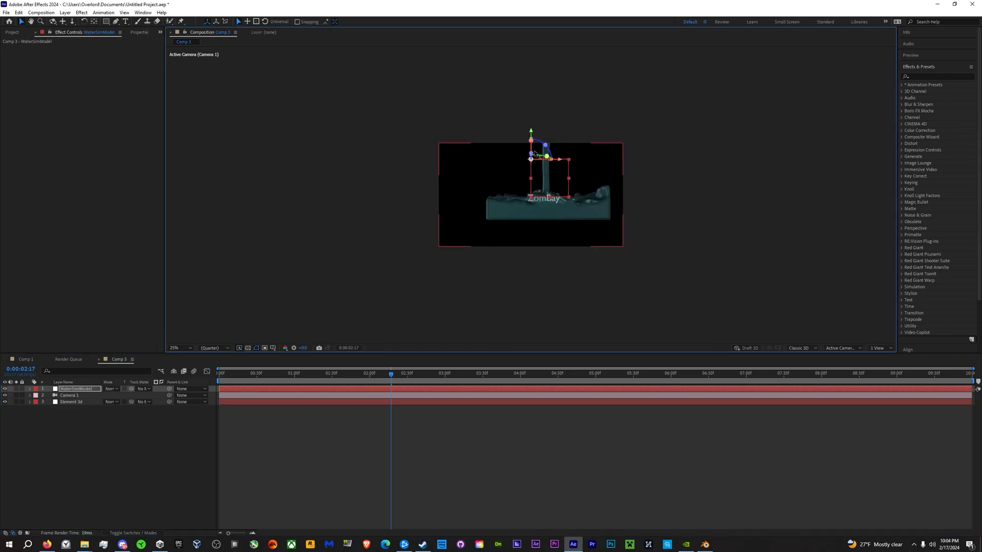
key("space")
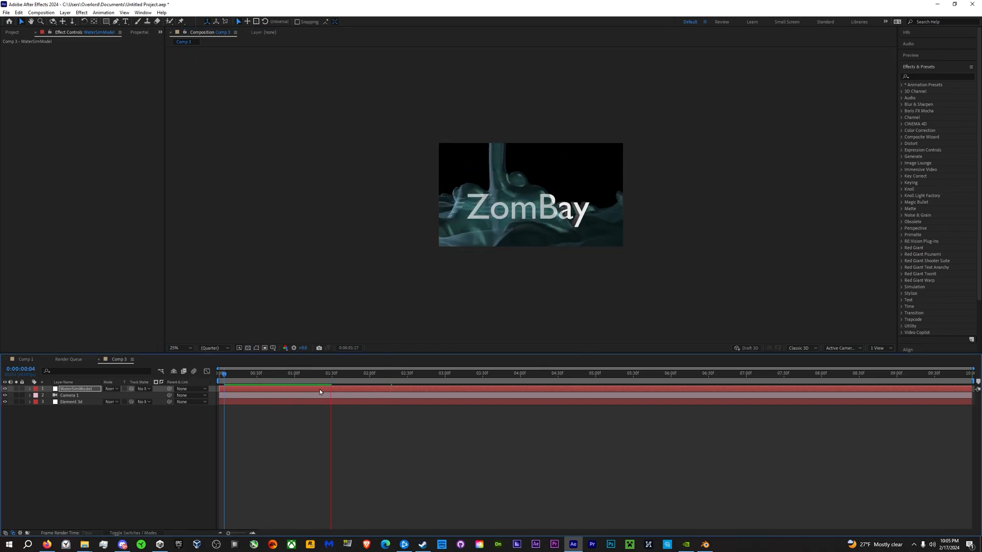
left_click_drag(321, 387, 425, 392)
left_click(344, 402)
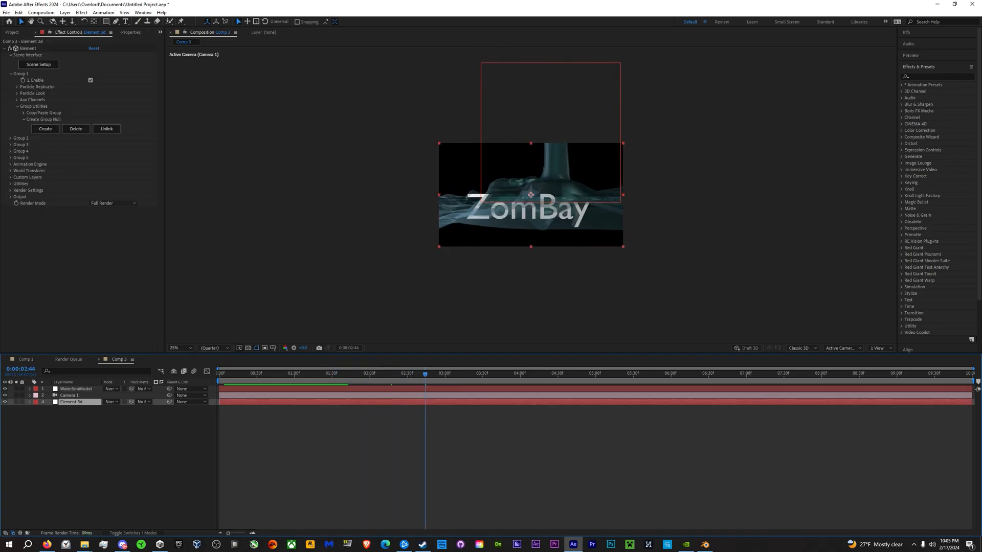
left_click_drag(427, 378, 274, 374)
left_click(397, 389)
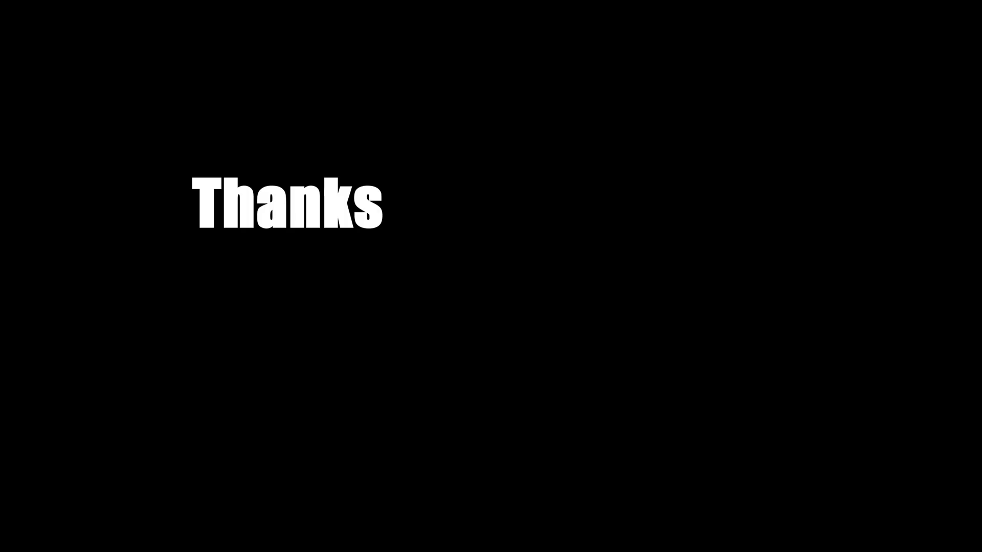